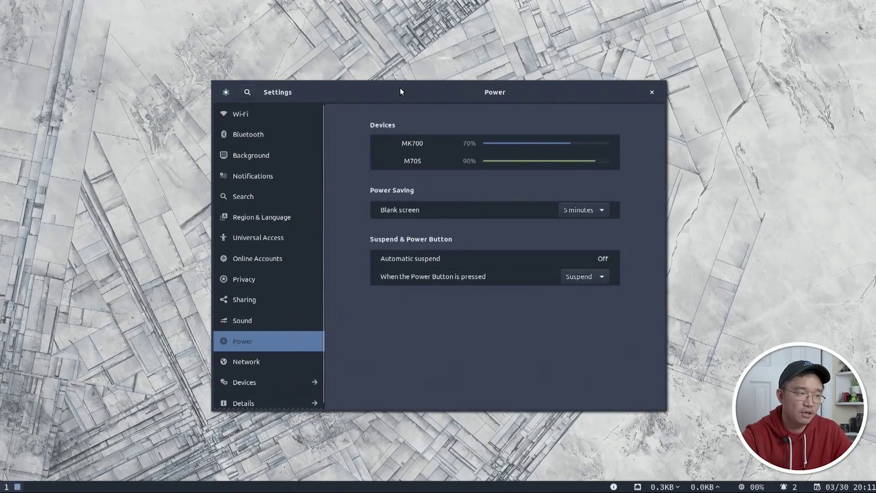
Step: Glance through the Wi-Fi, Bluetooth and Background settings, return to Power, then close Settings
left_click(261, 115)
left_click(258, 139)
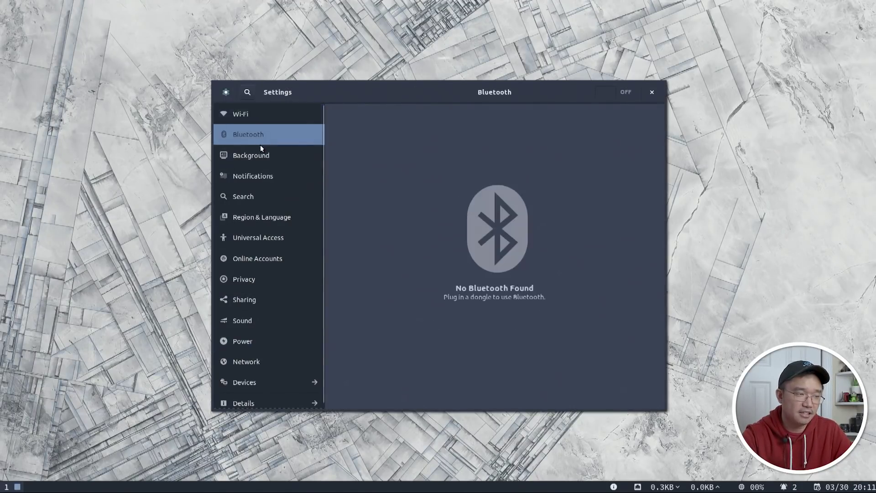
left_click(258, 157)
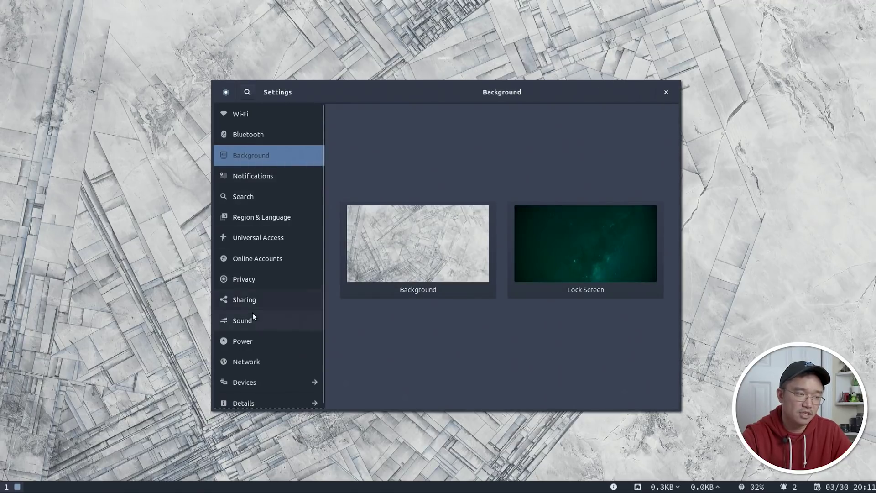
left_click(254, 346)
key("super+shift+q")
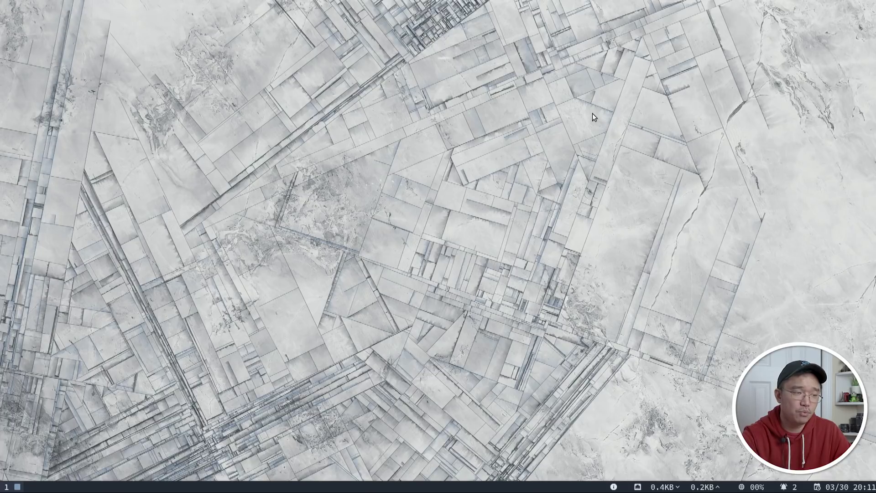
Step: Open three tiled terminals with Super+Enter and focus the Firefox address bar
key("super+Return")
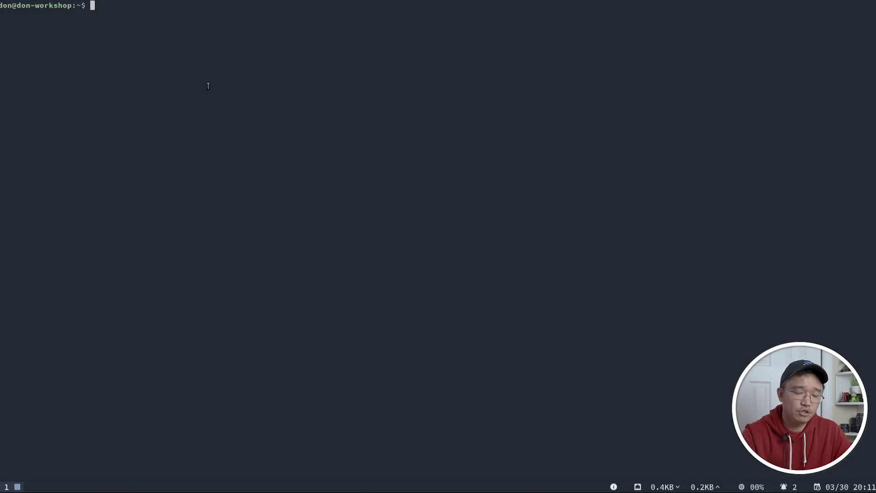
key("super+Return")
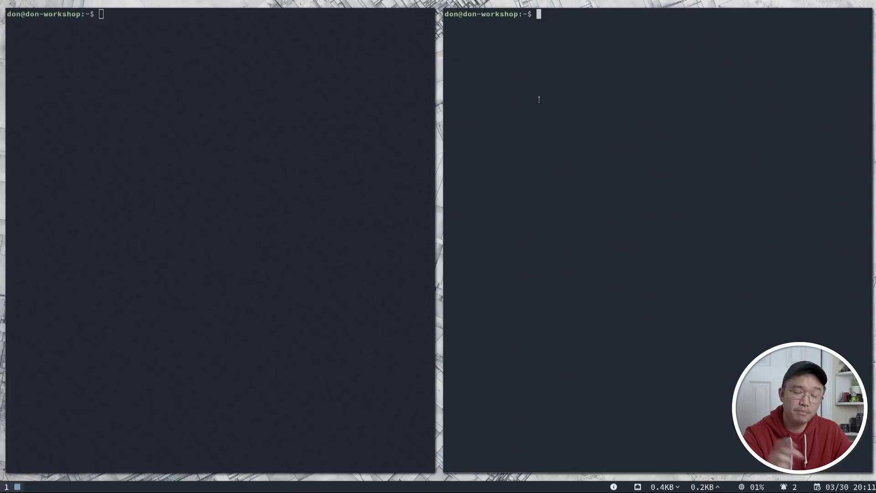
key("super+Return")
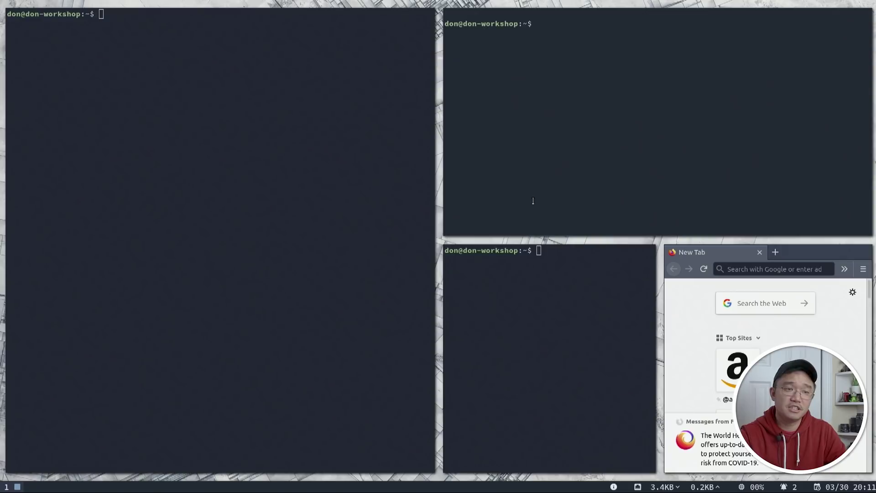
key("ctrl+l")
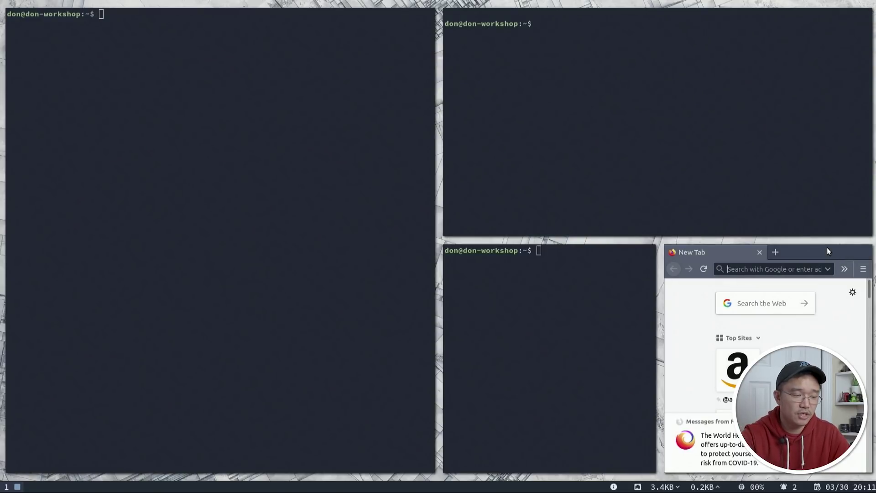
Step: Make Firefox fullscreen and floating, then move it up and left to uncover the terminals
key("super+f")
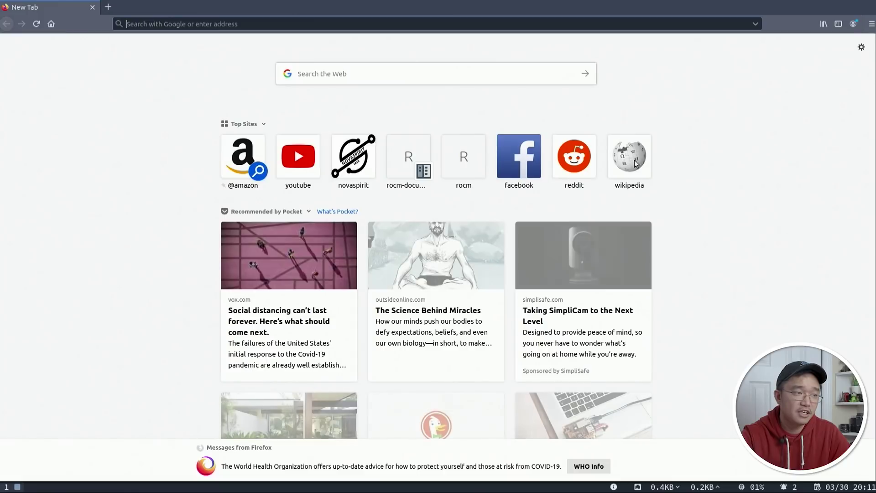
key("super+shift+space")
key("super+shift+space")
key("super+shift+space")
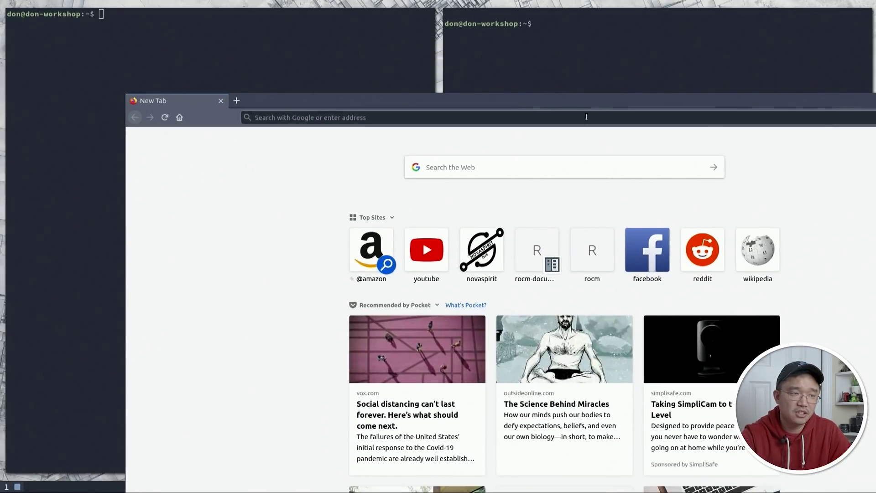
left_click_drag(598, 102, 170, 0)
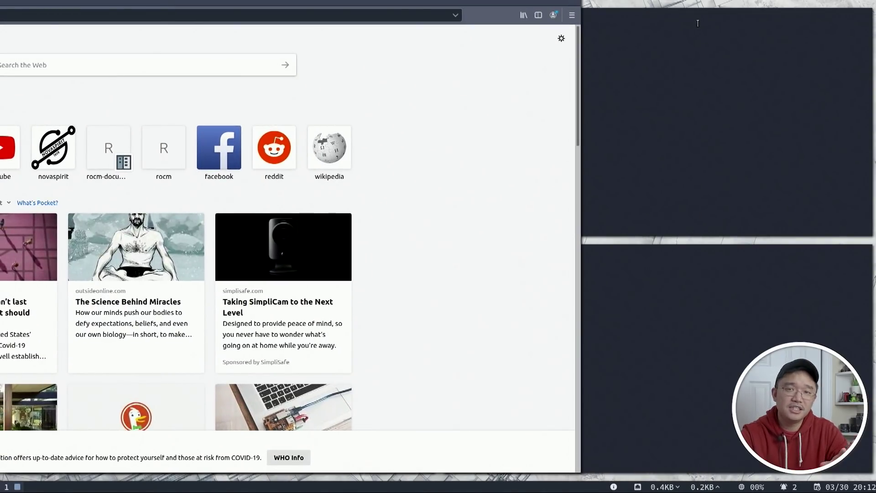
Step: Open the keyboard shortcut reference, position it, drag Firefox down, and focus the upper-right terminal
left_click(613, 487)
scroll(762, 104, "up", 3)
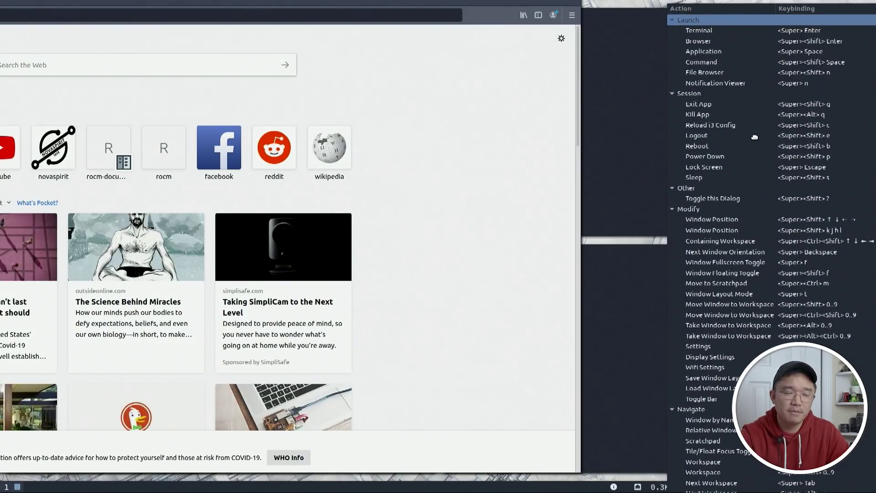
left_click_drag(755, 135, 749, 147)
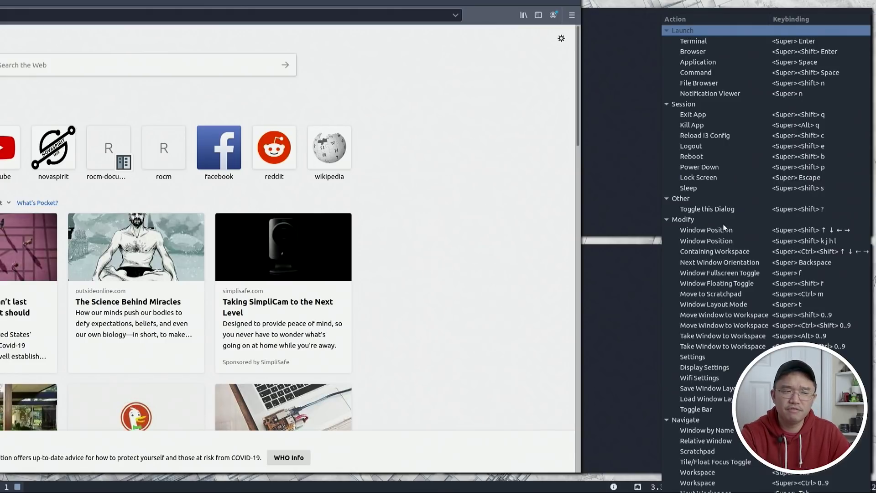
left_click_drag(723, 227, 724, 216)
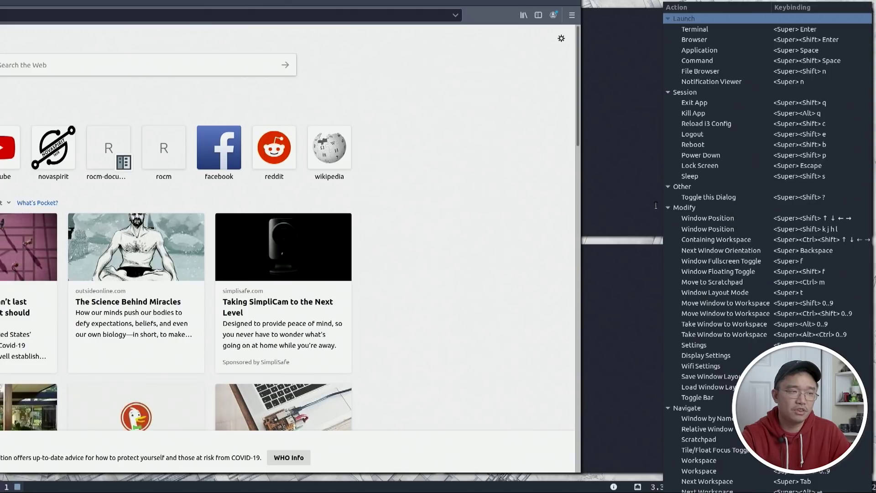
left_click_drag(455, 6, 708, 209)
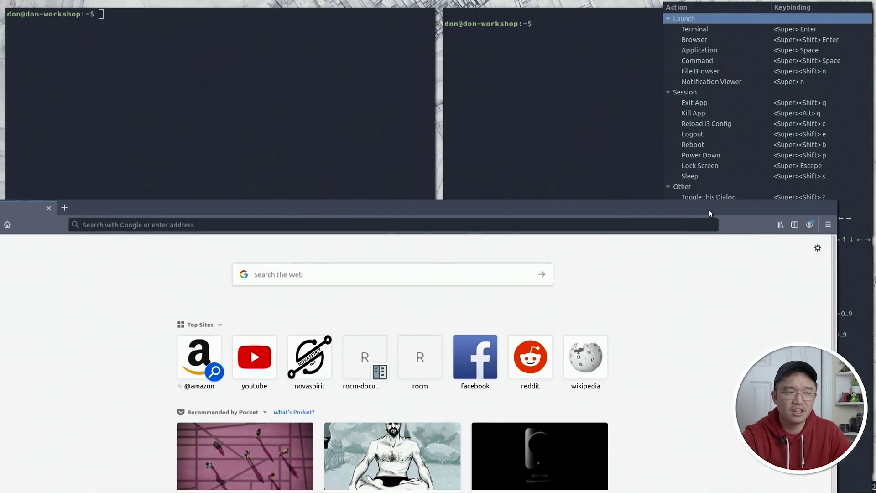
left_click(608, 142)
Step: Run regolith-look to show its usage, re-tile Firefox, and close the shortcut reference panel
type("regolith-look")
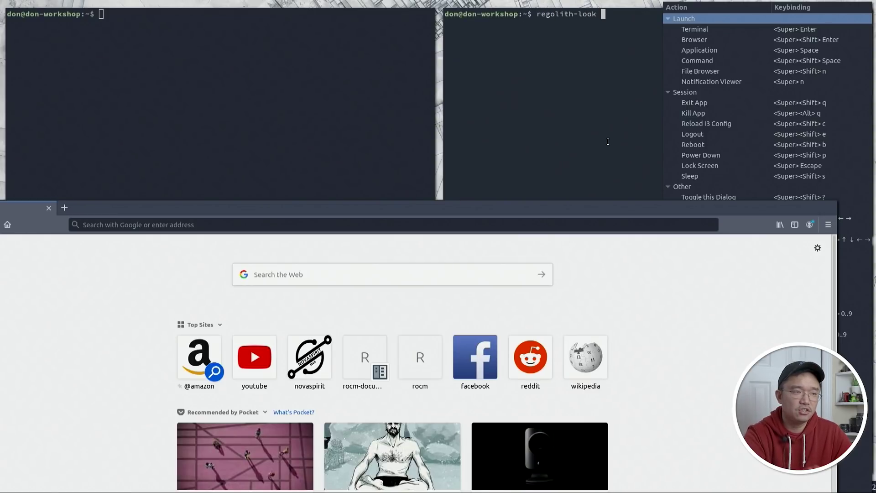
key("Return")
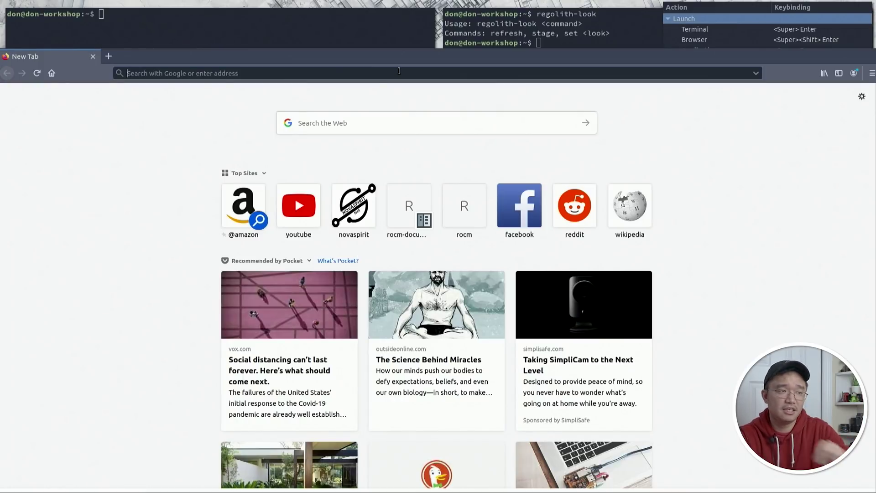
key("super+shift+f")
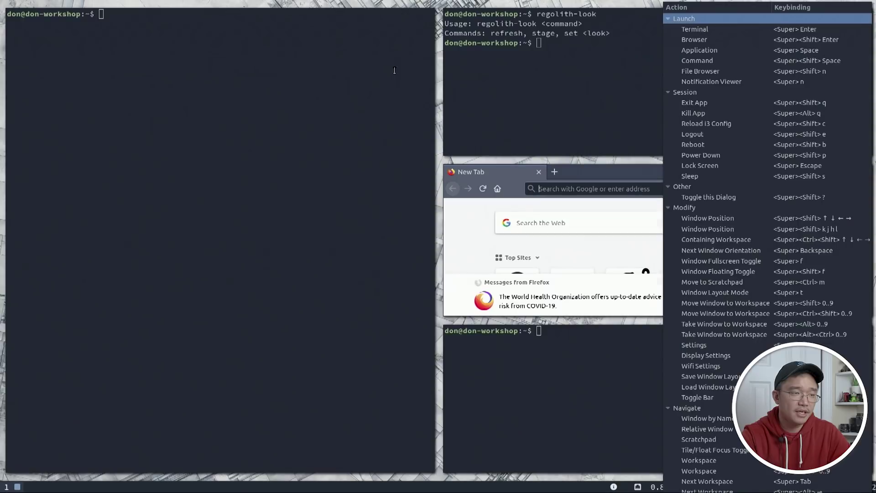
left_click(730, 92)
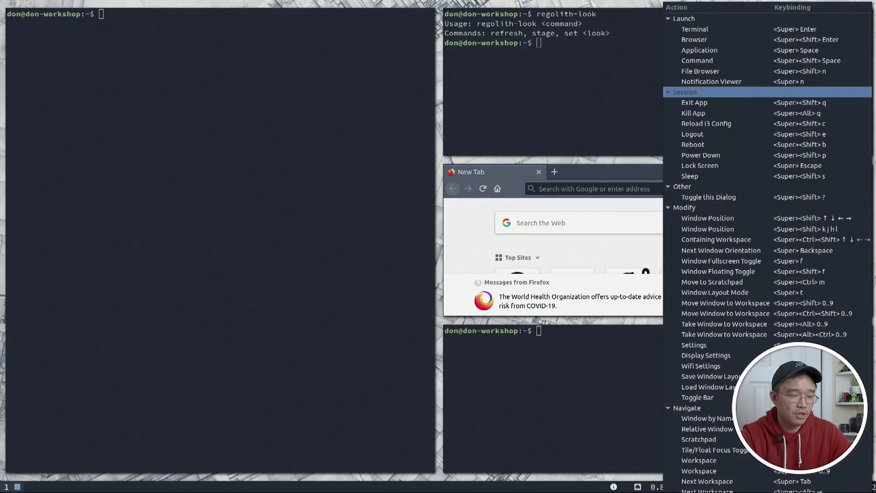
key("super+shift+question")
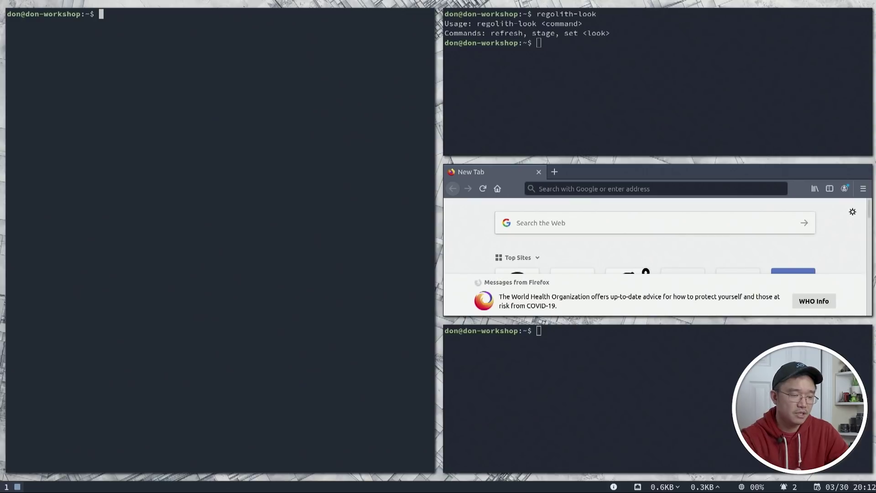
Step: Launch GNOME Tweaks via the launcher ('twe') and show its Power page
key("super+space")
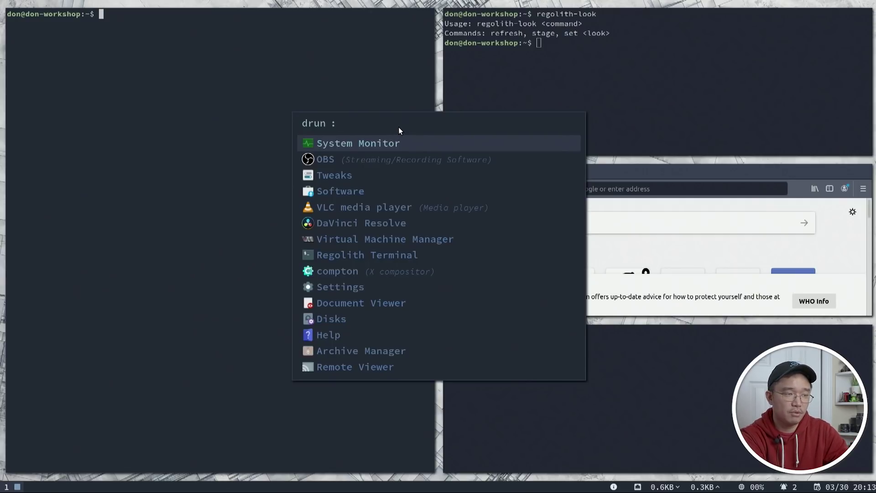
type("twe")
key("Return")
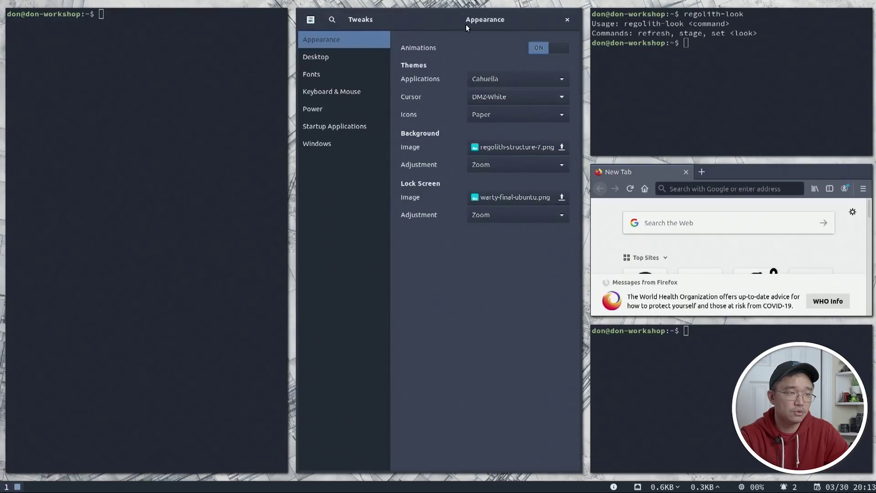
left_click(337, 108)
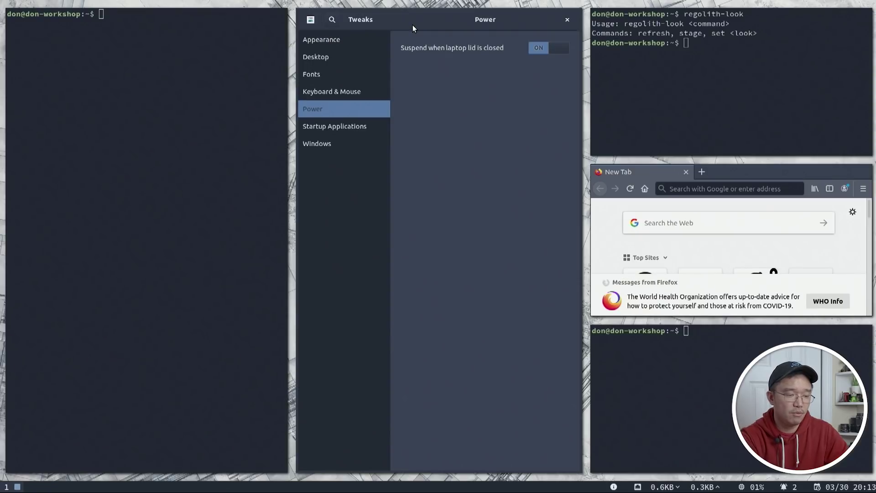
Step: Launch System Monitor from the launcher, move it aside, then close it
key("super+space")
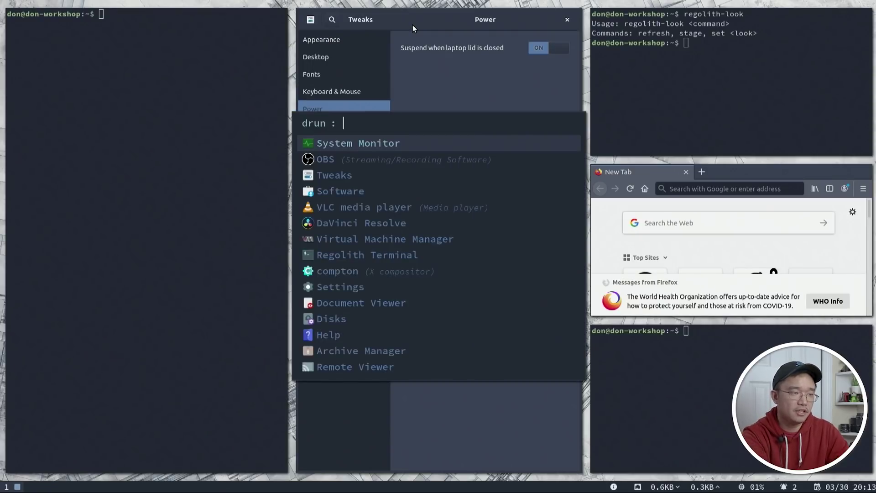
key("Return")
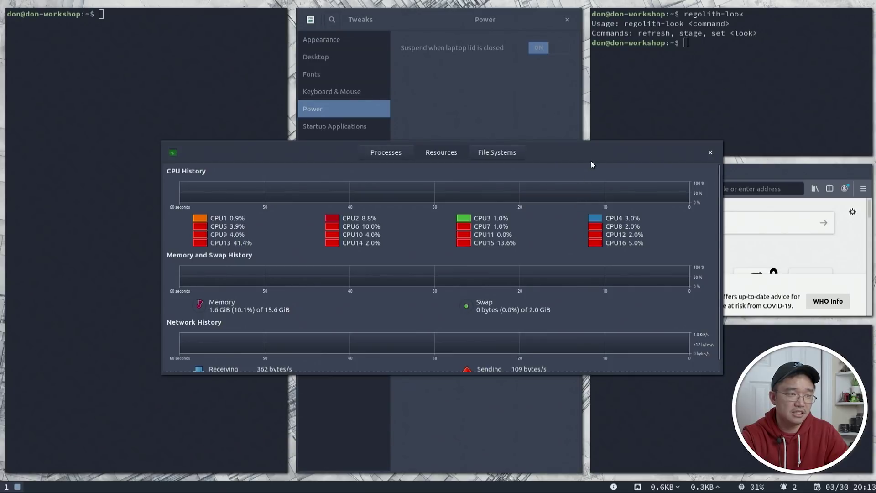
left_click_drag(591, 160, 683, 184)
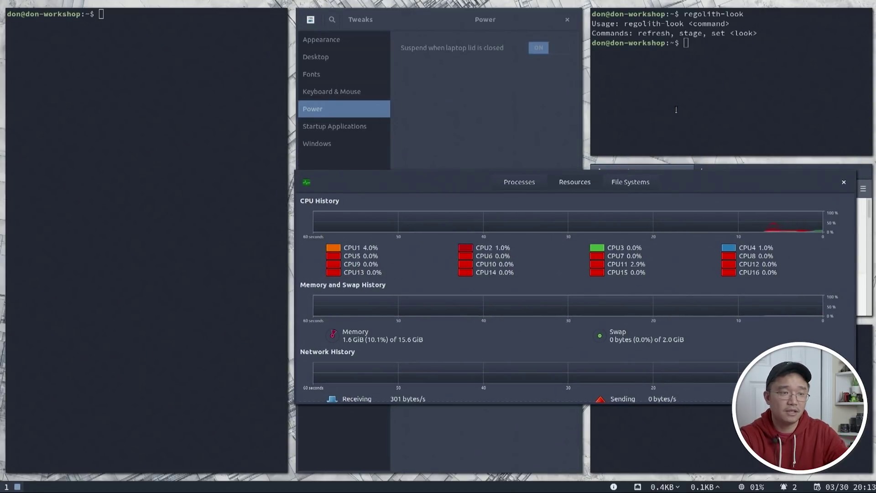
left_click(844, 181)
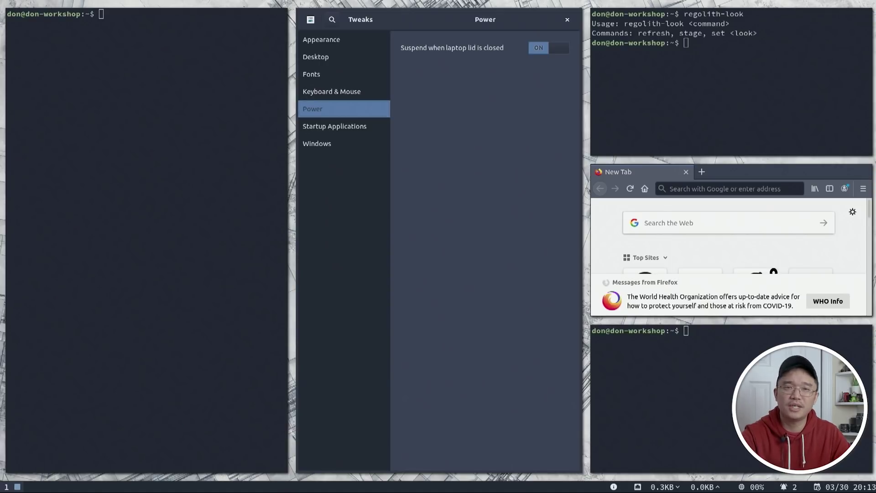
Step: Close Tweaks and launch GNOME Software from the launcher ('soft')
key("super+shift+q")
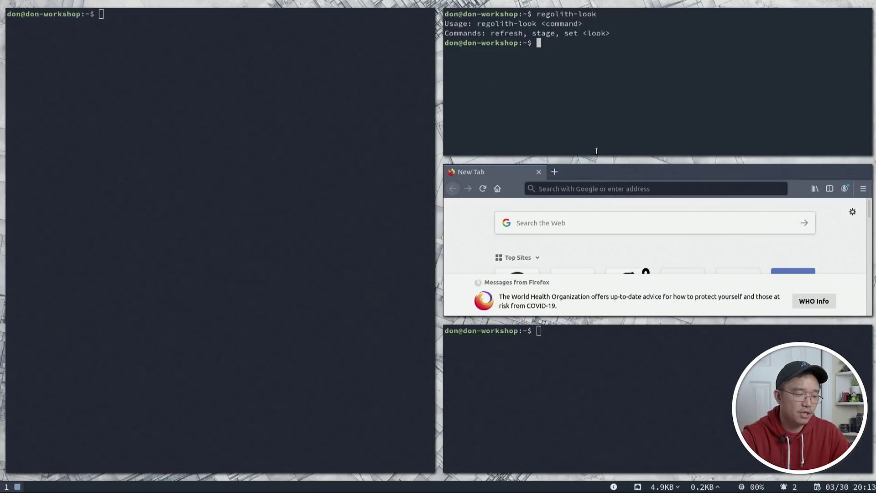
key("super+space")
type("soft")
key("Return")
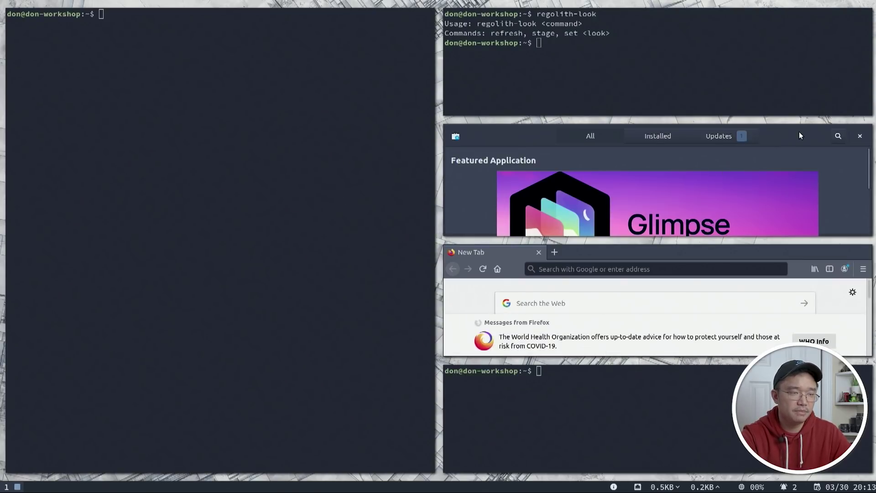
Step: Float the Software window and move it to workspace 2
key("super+shift+f")
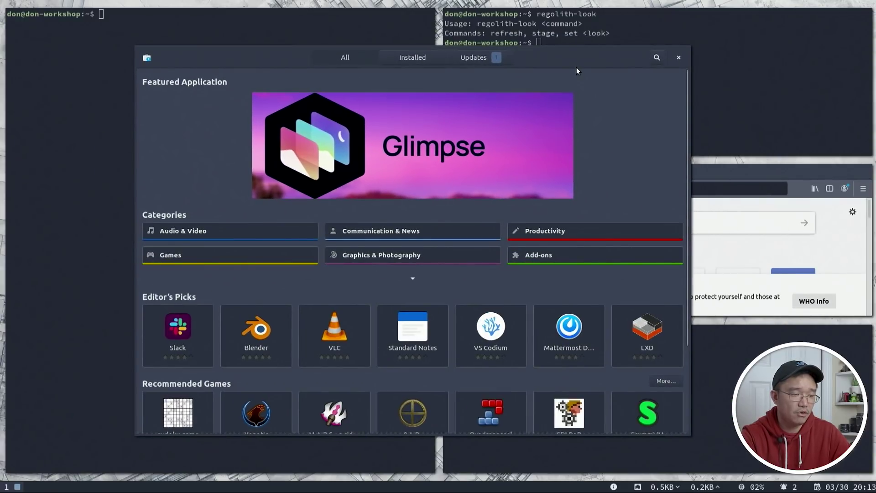
key("super+2")
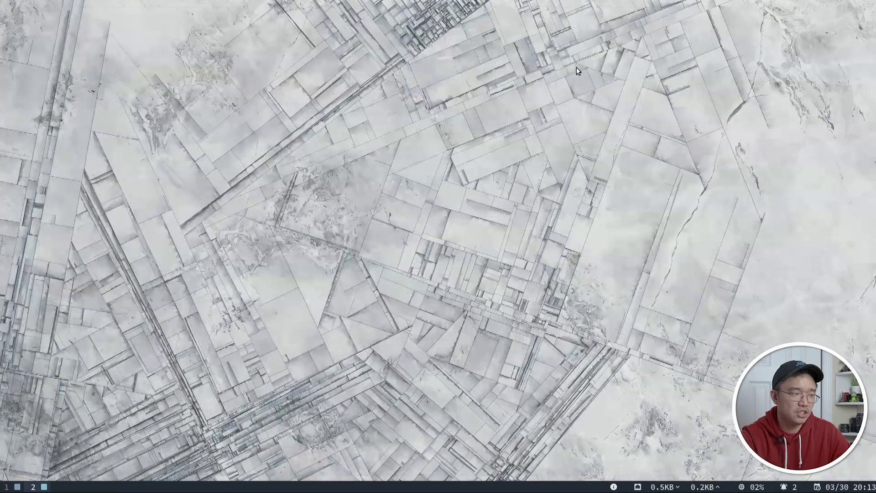
key("super+1")
key("super+shift+2")
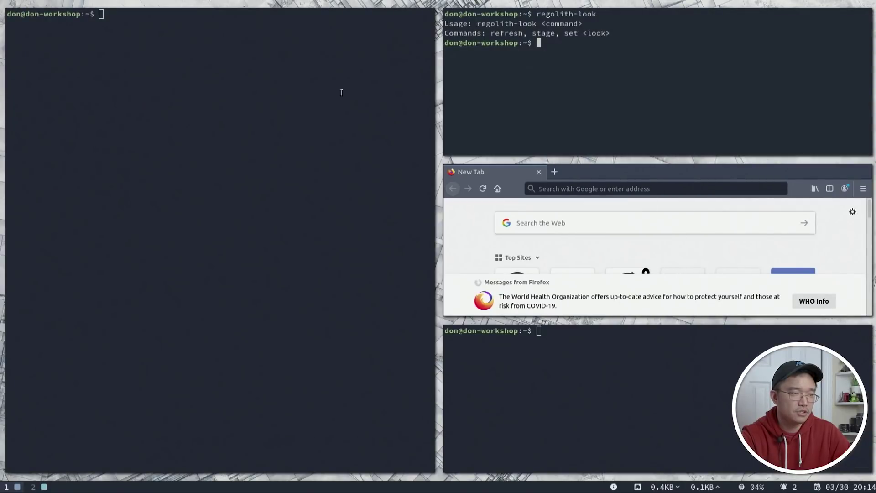
key("super+2")
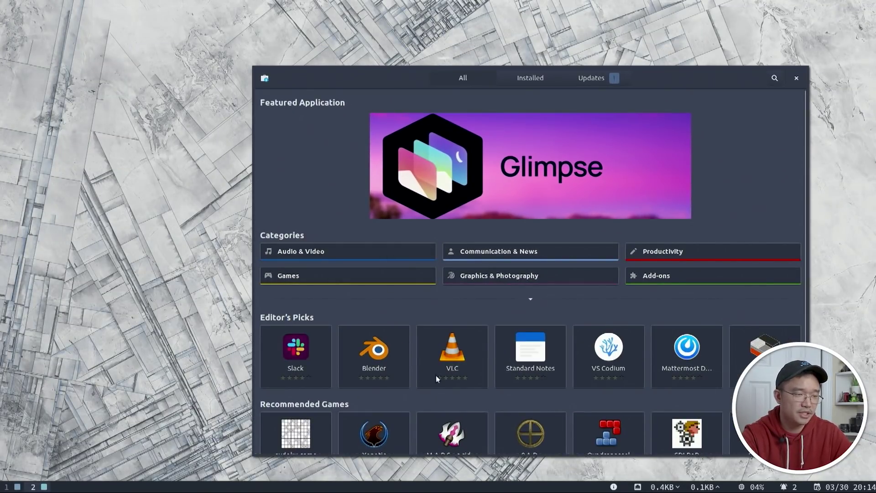
scroll(403, 401, "down", 3)
scroll(401, 401, "up", 3)
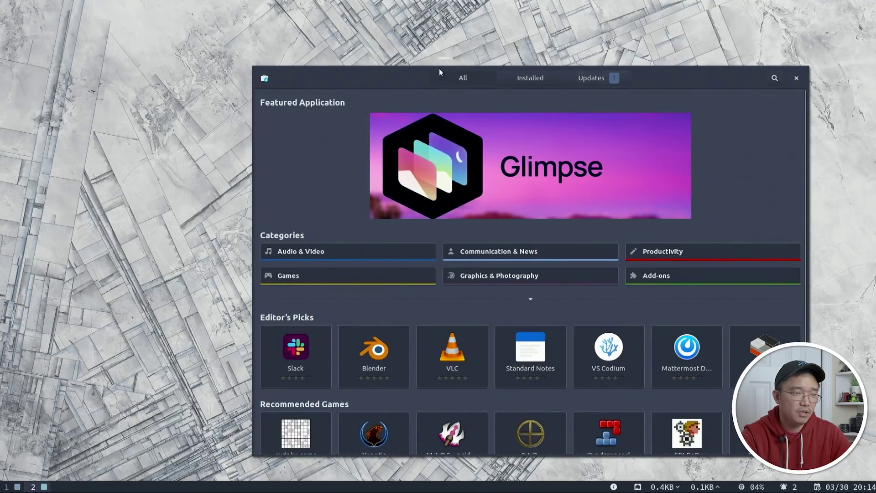
Step: Search 'steam', open the Steam installer, and install it after entering the password
left_click(775, 83)
type("steam")
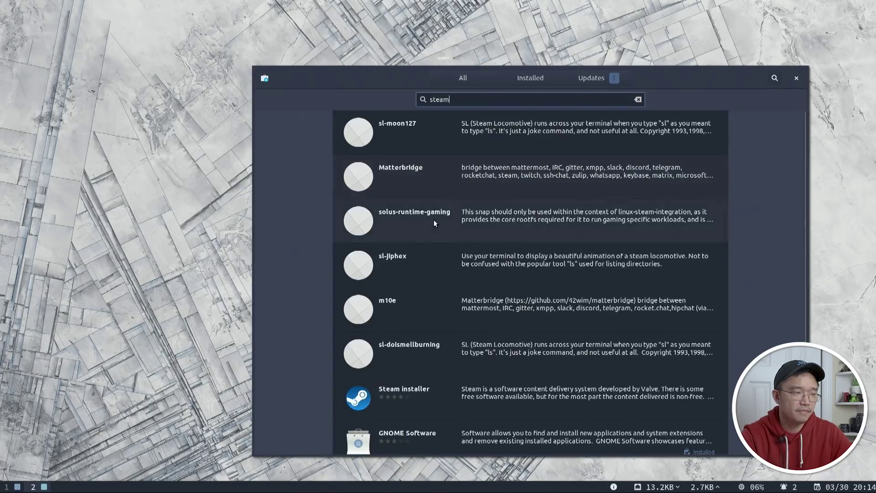
left_click(424, 393)
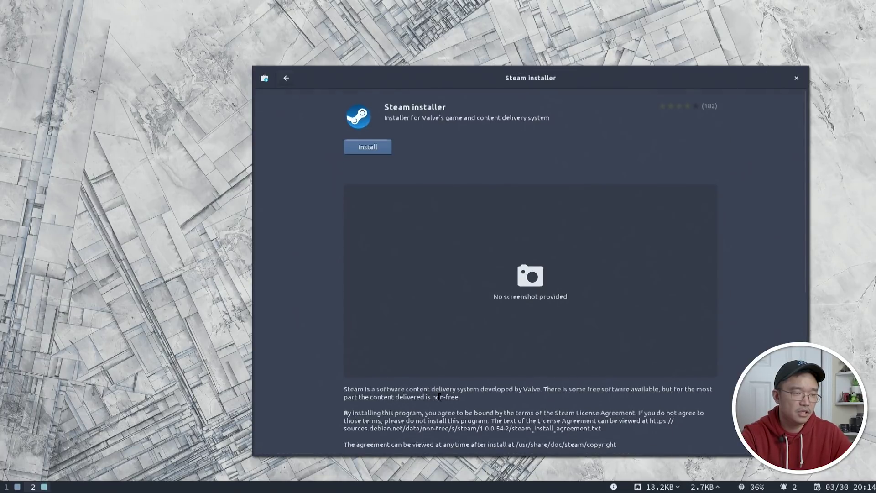
left_click(383, 147)
type("****")
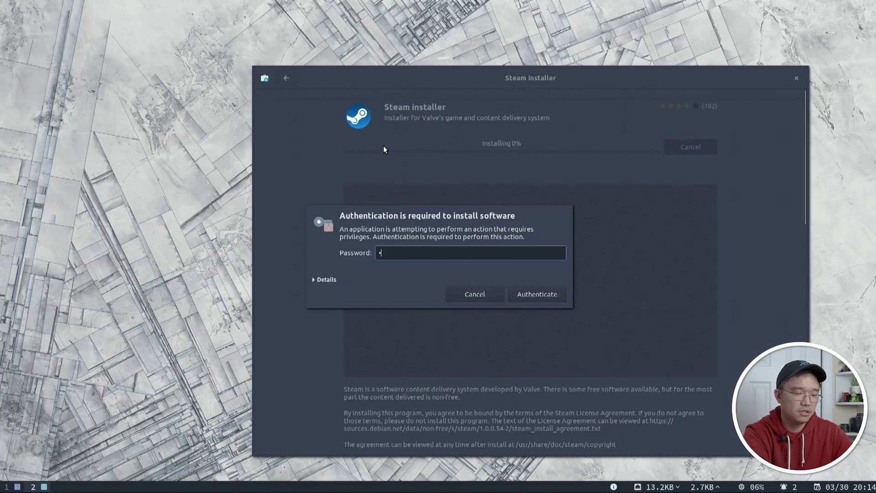
key("Return")
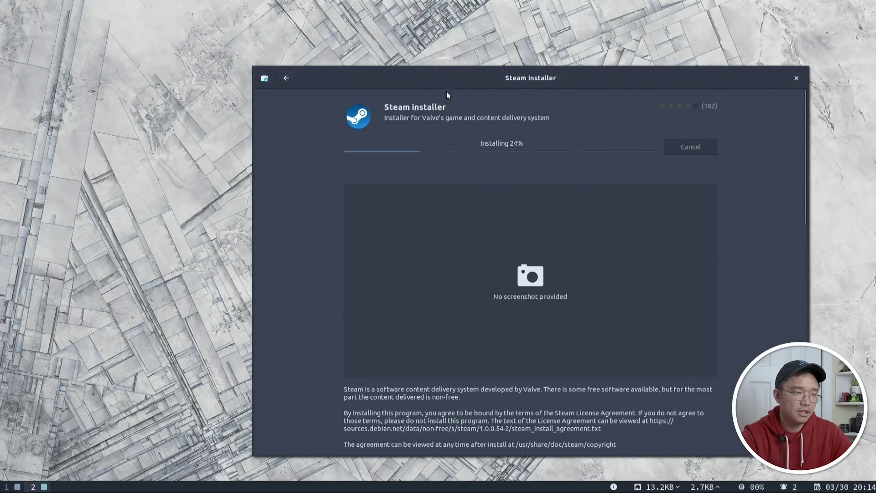
Step: Return to workspace 1 and close the two extra terminals beside Firefox
key("super+1")
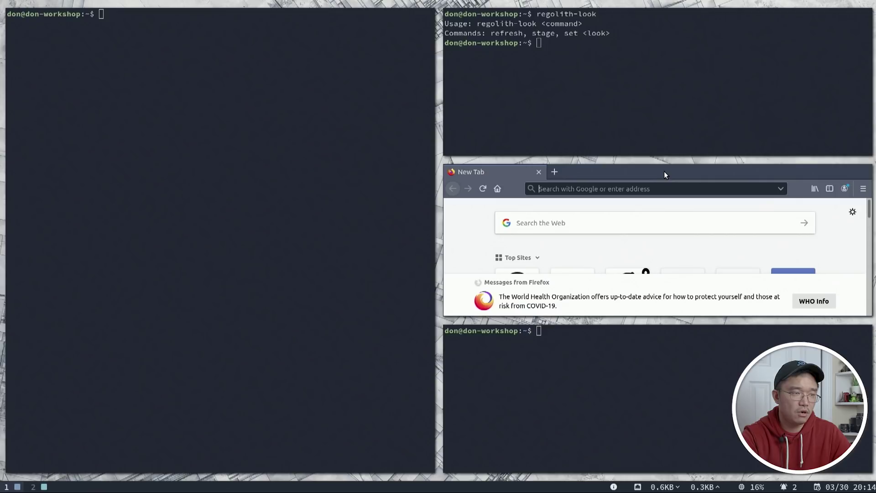
key("super+shift+q")
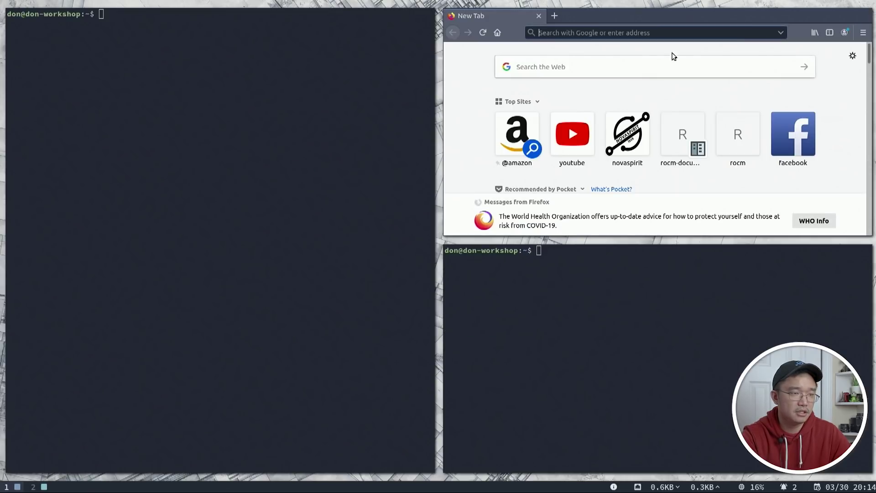
key("super+shift+q")
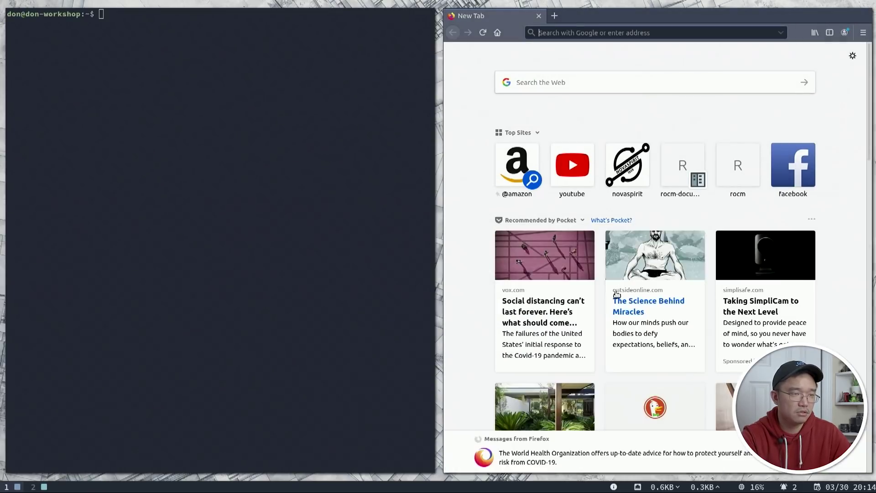
Step: Search Google for 'ubuntu wine 5' and open the Wine 5.0 Stable install guide
left_click(627, 33)
type("google.com/")
key("Return")
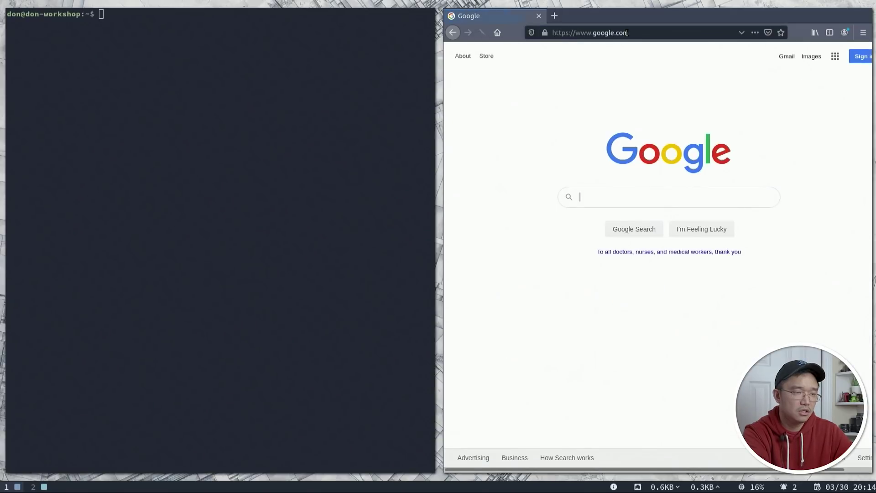
type("ubuntu wine 6")
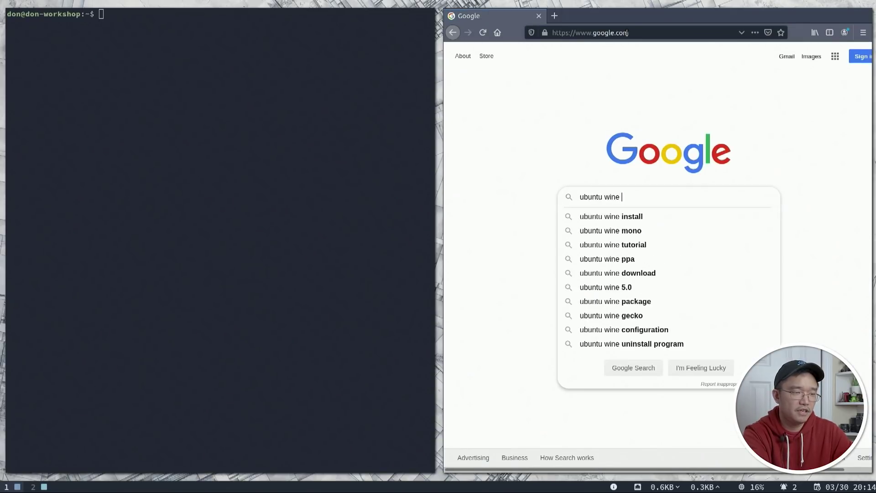
key("Return")
left_click(599, 66)
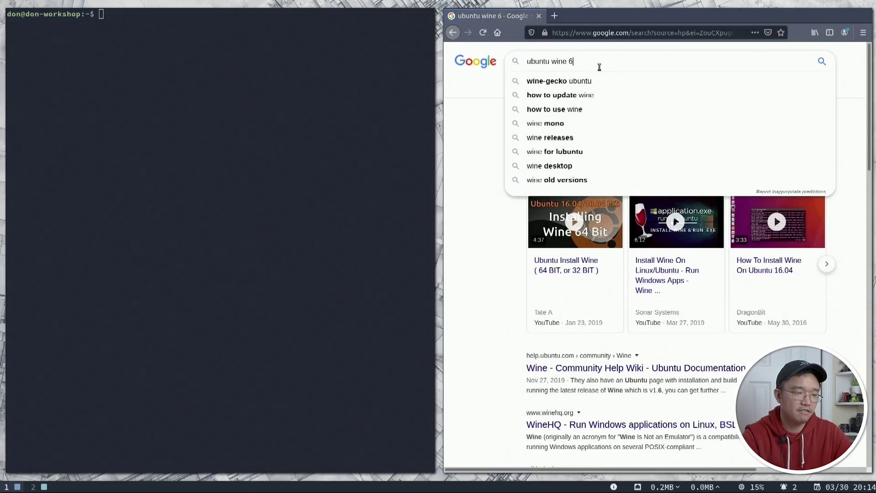
key("BackSpace")
type("5")
key("Return")
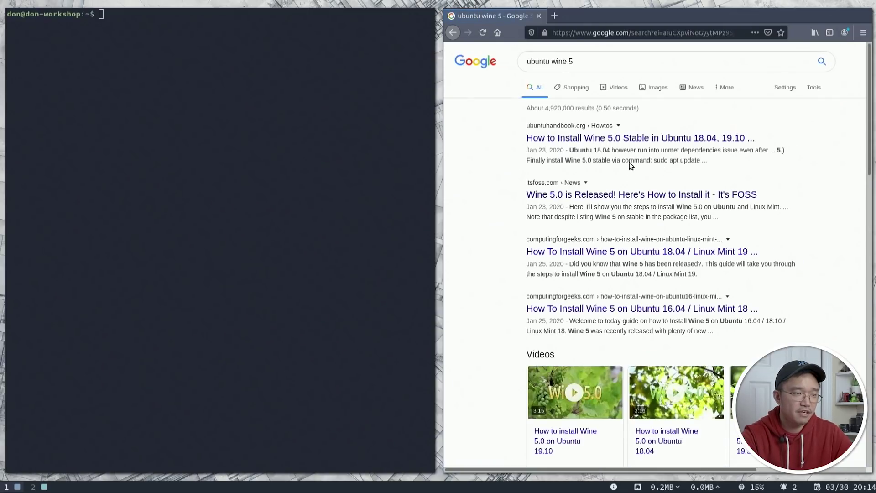
left_click(620, 145)
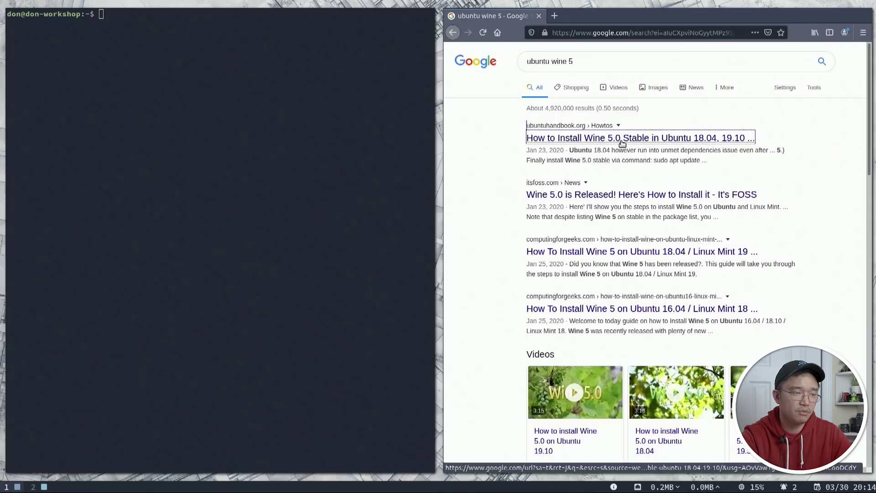
Step: Enable the 32-bit architecture by pasting the guide's dpkg command into the terminal with sudo
scroll(639, 200, "down", 8)
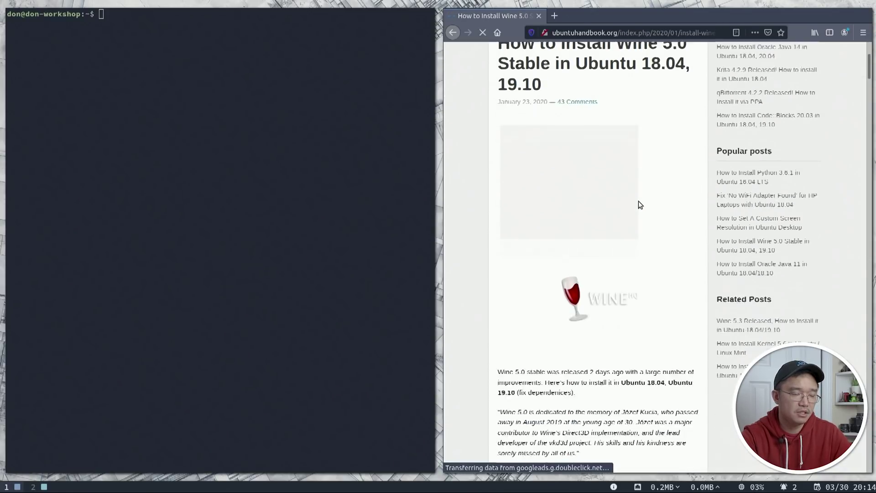
scroll(639, 203, "down", 15)
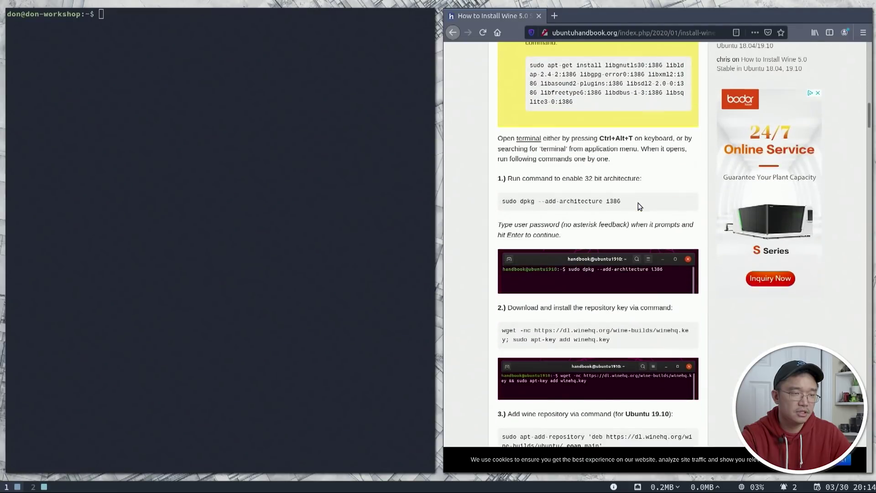
left_click_drag(621, 71, 499, 69)
middle_click(110, 132)
key("Return")
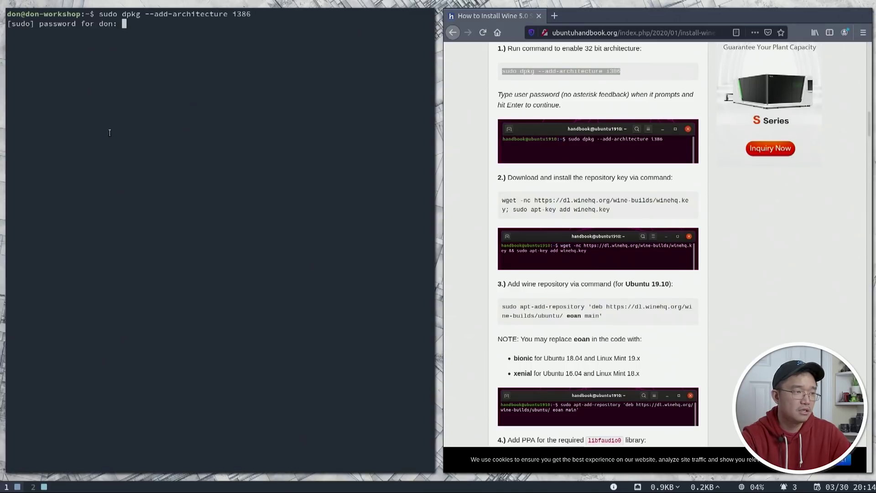
key("Return")
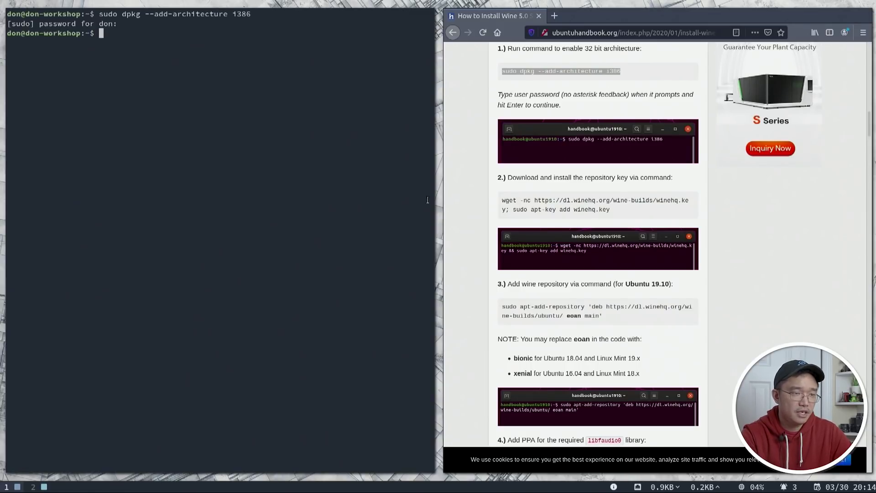
Step: Run the guide's wget and apt-key command to add the WineHQ repository key
left_click_drag(613, 209, 503, 204)
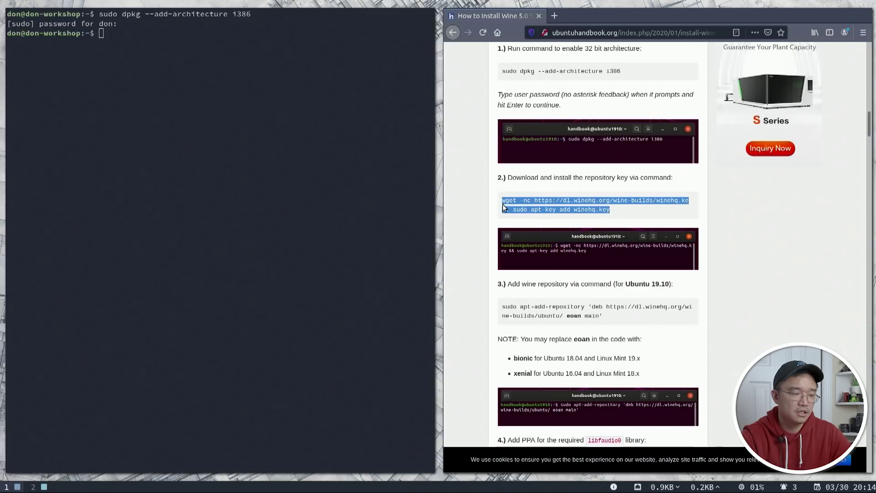
middle_click(136, 86)
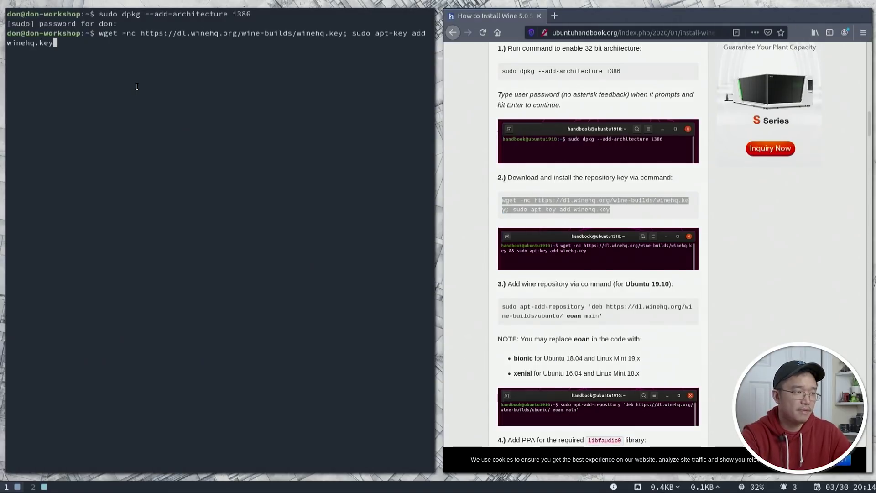
key("Return")
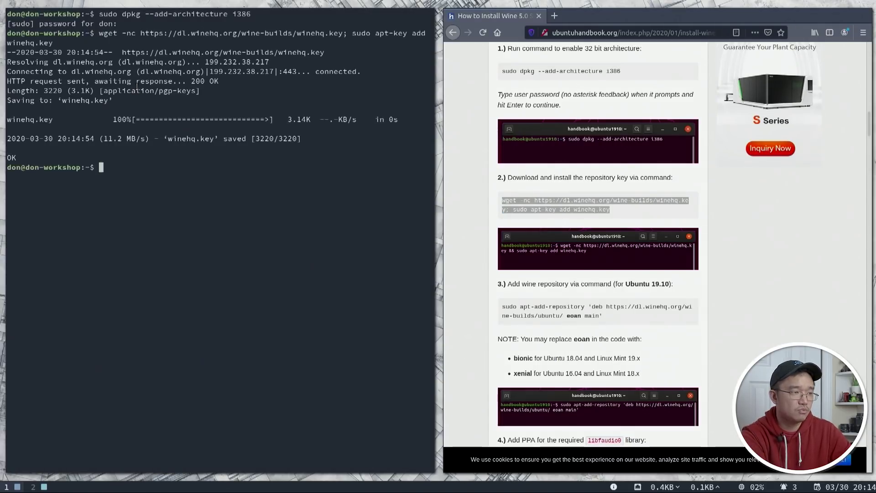
Step: Add the WineHQ repository, changing the release name from eoan to bionic
left_click(596, 320)
scroll(596, 320, "down", 3)
left_click_drag(603, 237, 508, 230)
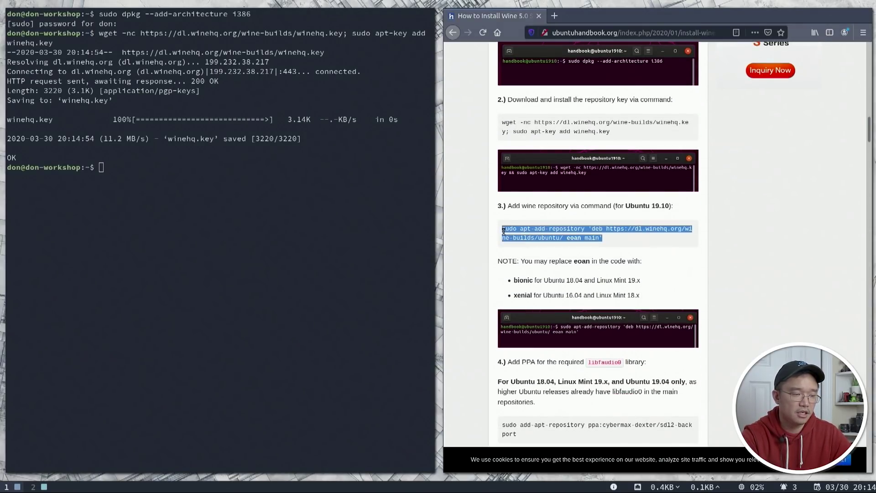
left_click(218, 217)
type("sudo apt-add-repository 'deb https://dl.winehq.org/wine-builds/ubuntu/ eoan main'")
key("Left")
key("Left")
key("Left")
key("Left")
key("Left")
key("Left")
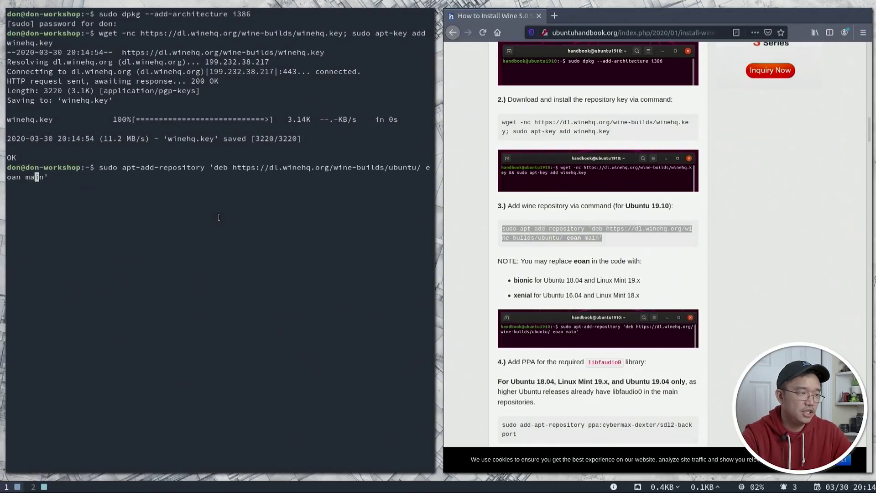
key("BackSpace")
key("BackSpace")
key("BackSpace")
key("BackSpace")
type("bion")
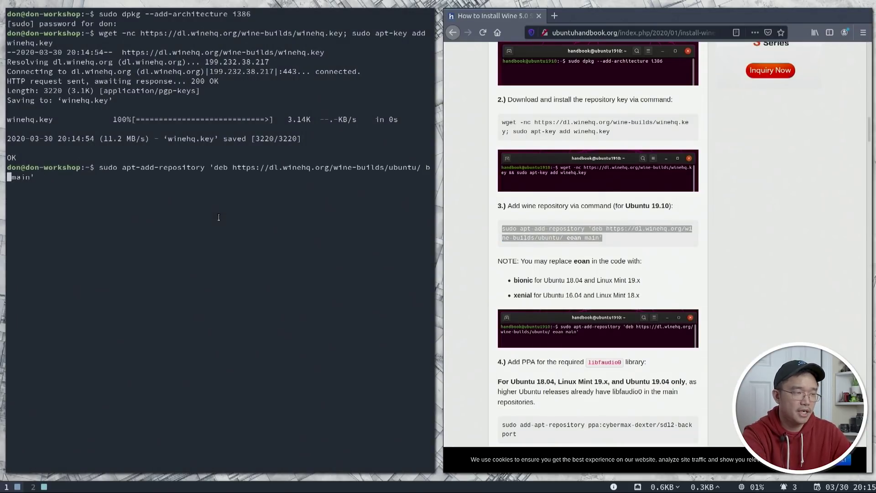
type("ic")
key("Return")
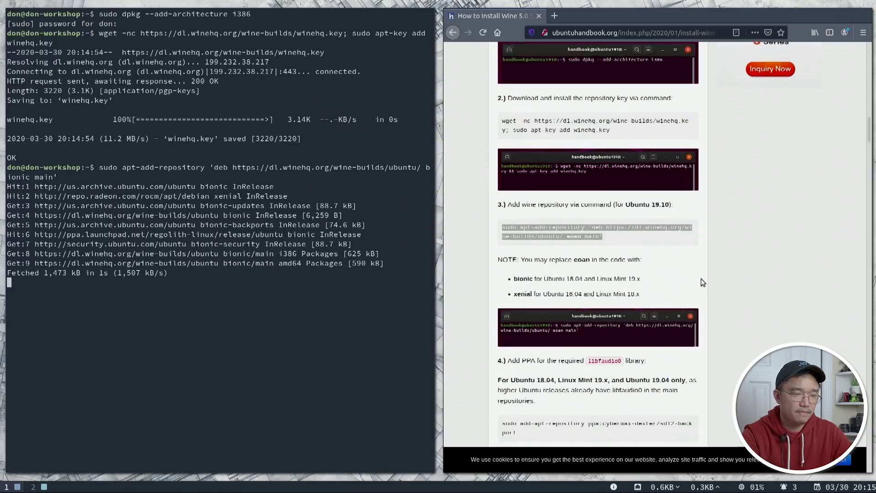
Step: Add the sdl2-backport PPA, confirm it, and switch to workspace 2
scroll(701, 279, "down", 5)
left_click_drag(535, 305, 500, 295)
key("super+c")
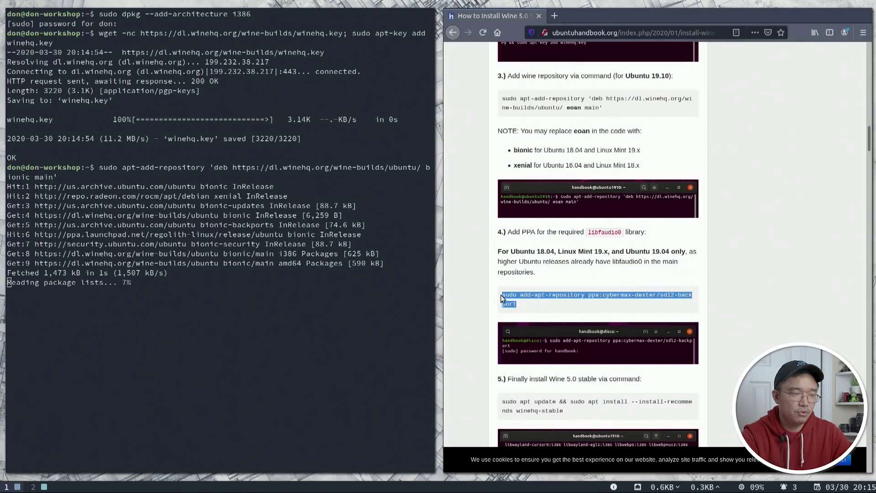
left_click(200, 345)
middle_click(200, 345)
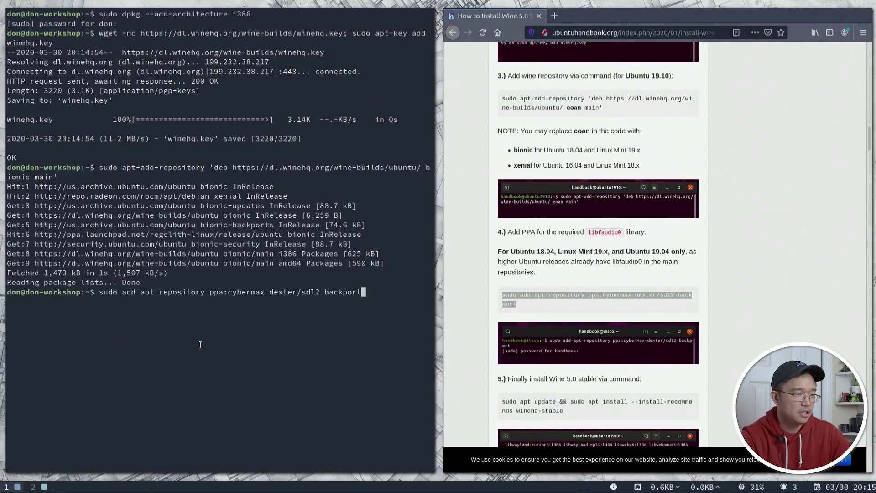
key("Return")
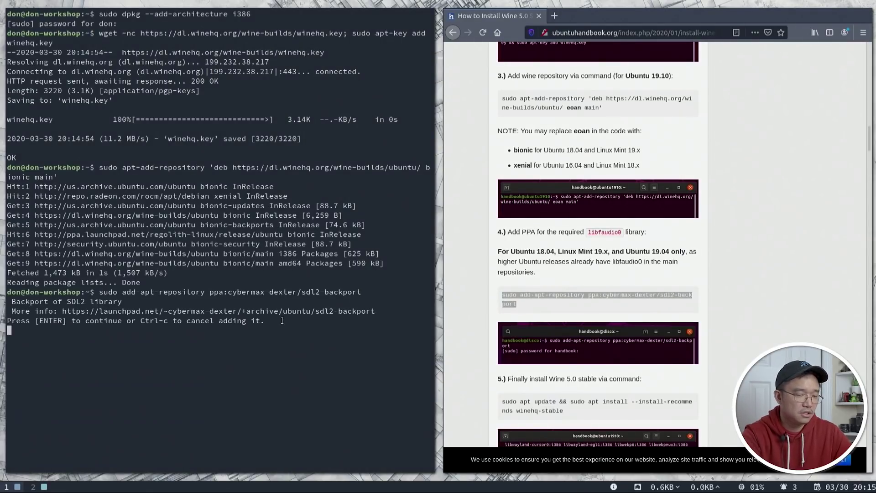
key("Return")
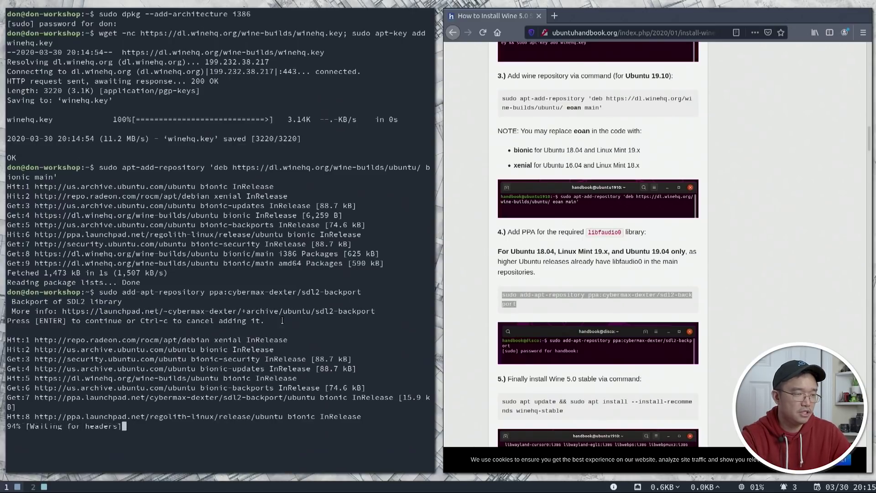
key("super+2")
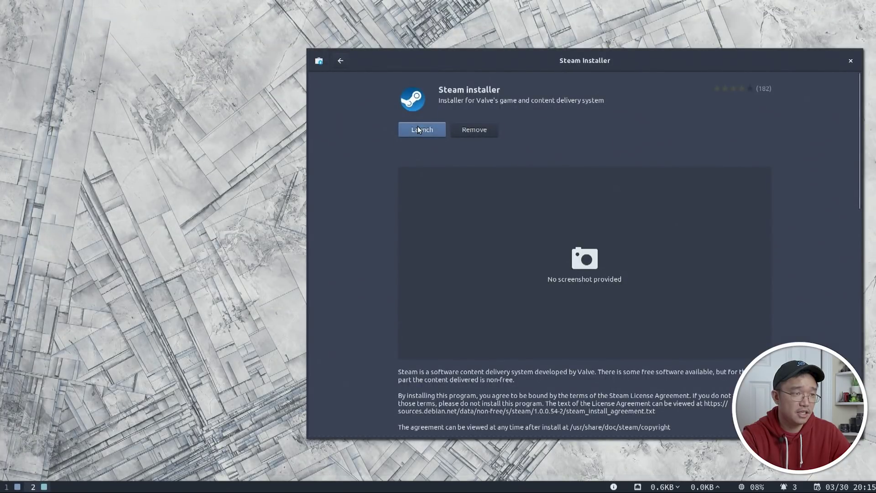
Step: Close the Steam installer page, launch Steam from the launcher, and return to workspace 1
left_click(851, 61)
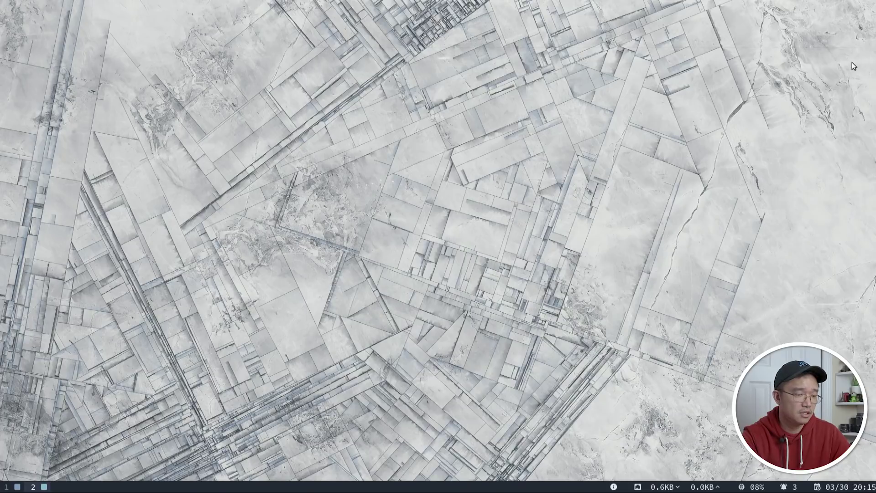
key("super+space")
type("steam")
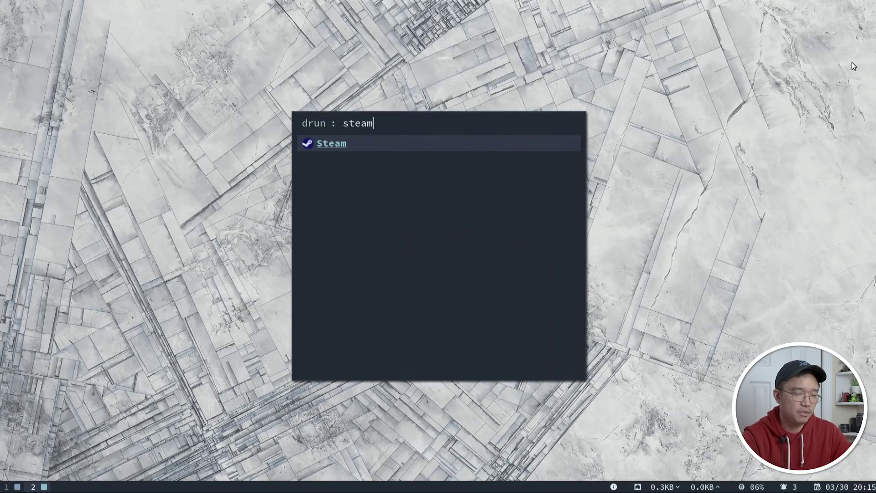
key("Return")
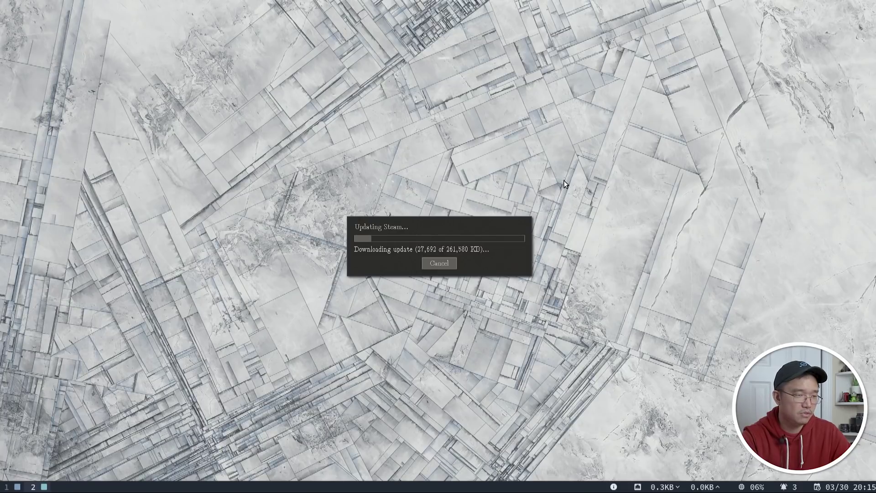
key("super+1")
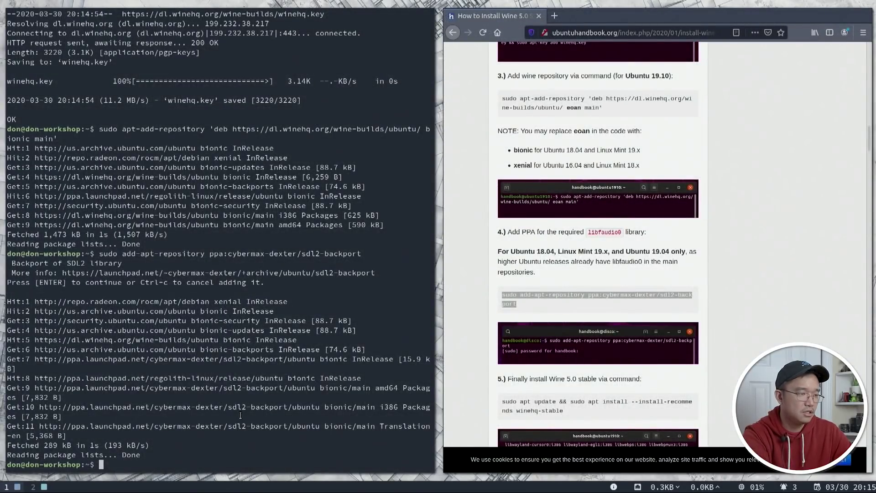
Step: Run 'sudo apt install winehq-devel', confirm with Y, and open a second terminal below it
type("sudo apt instal")
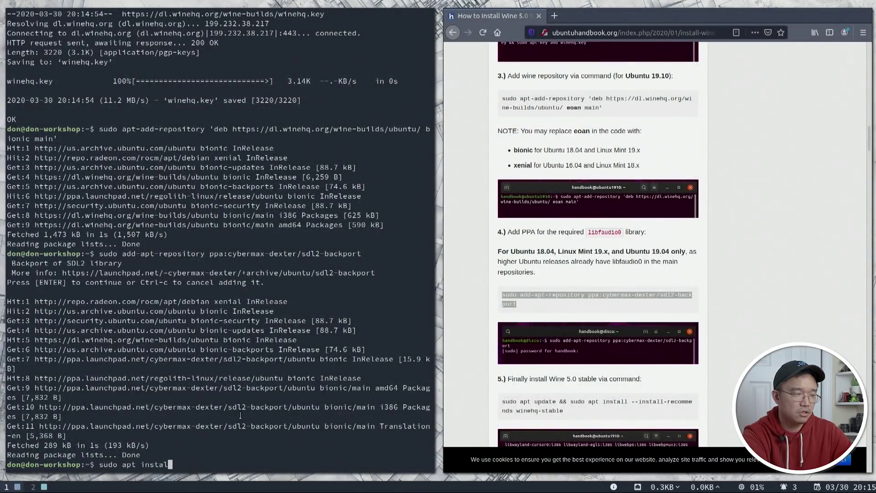
type("l winehq-devel")
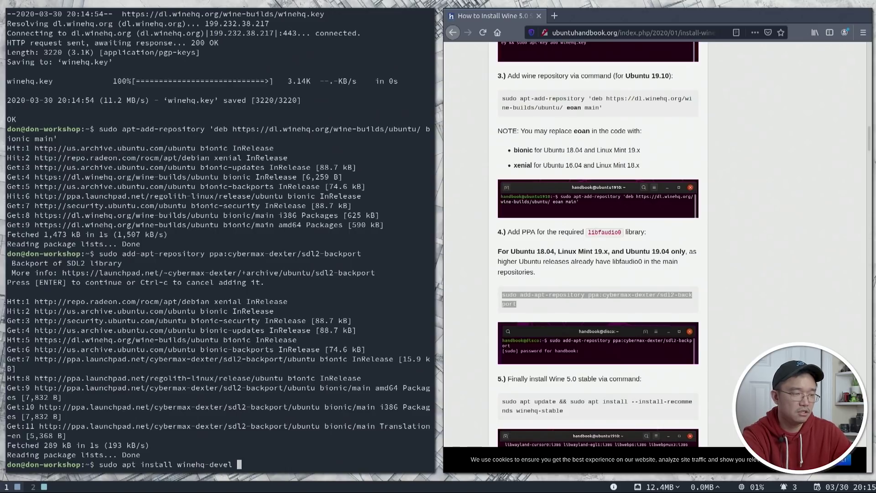
key("Return")
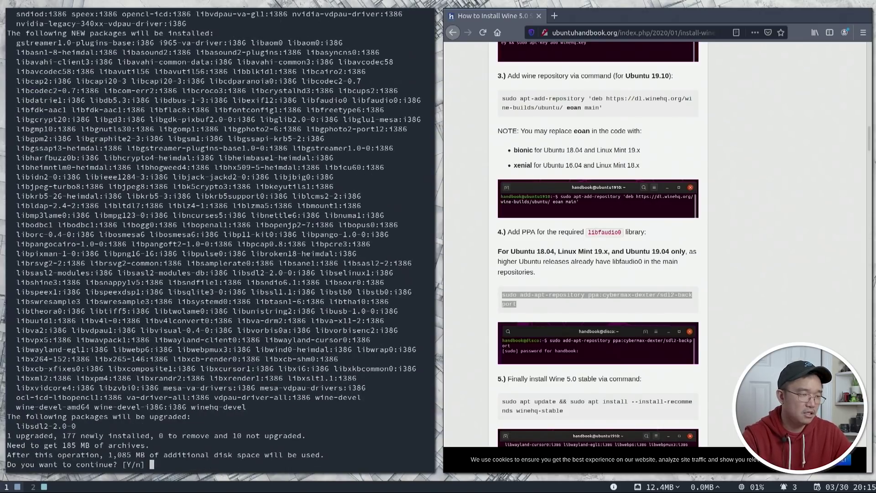
key("Return")
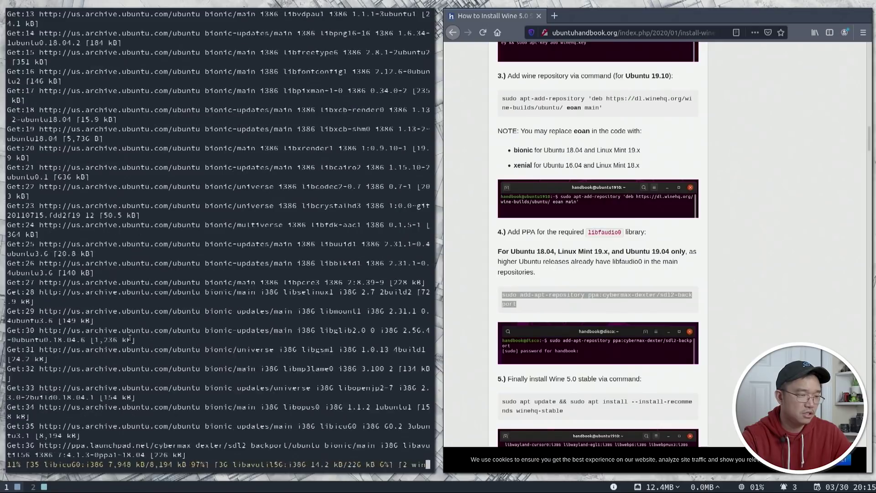
key("super+Return")
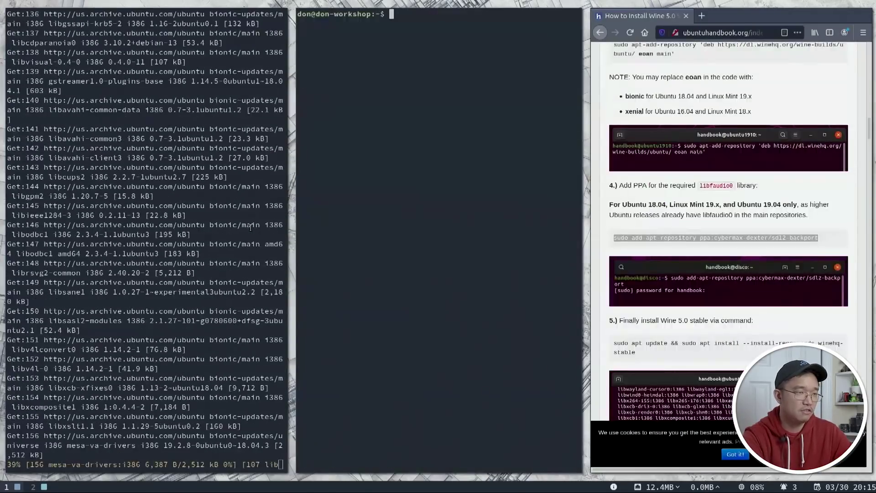
key("super+shift+q")
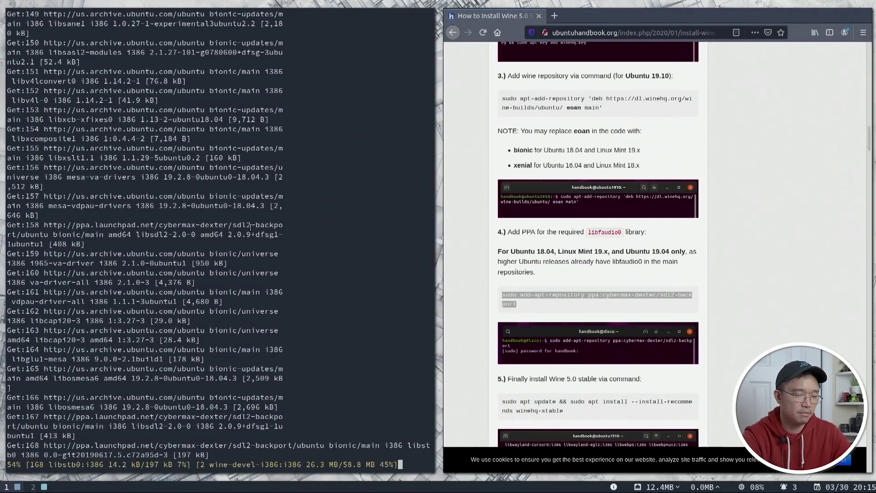
key("super+Return")
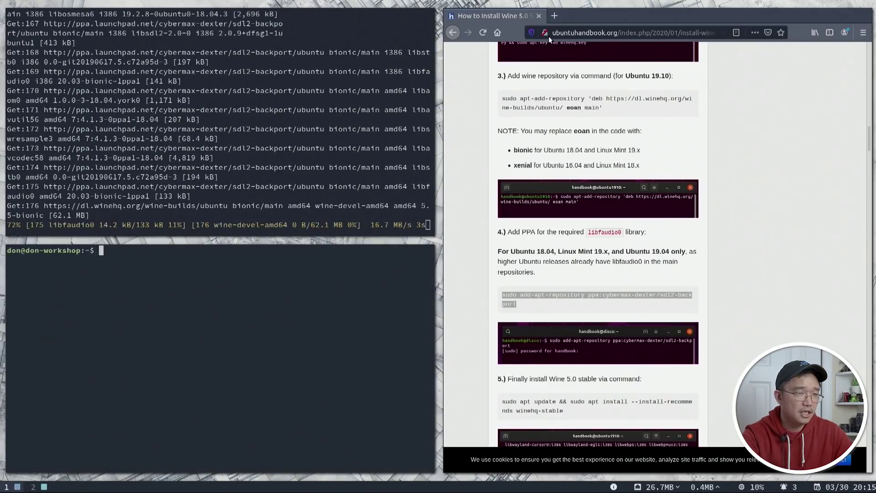
Step: Search 'winetricks' in a new tab and open the WineHQ wiki Winetricks page
left_click(554, 17)
type("winetricks")
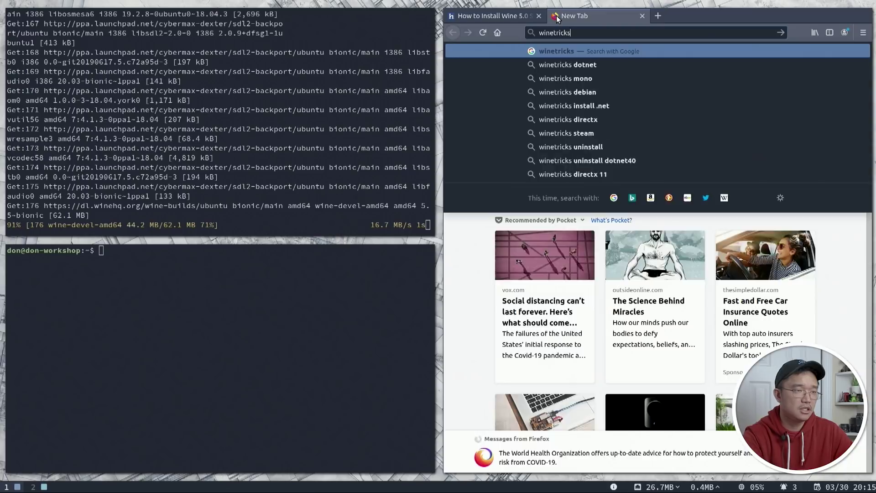
key("Return")
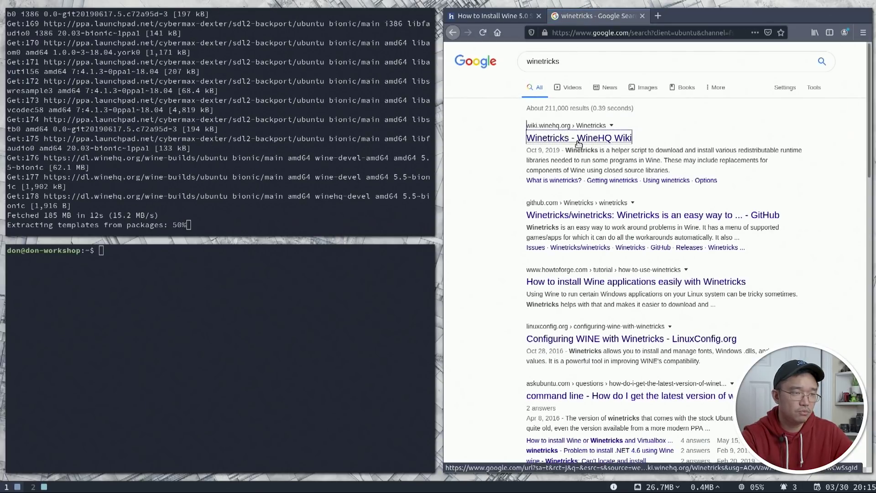
left_click(579, 138)
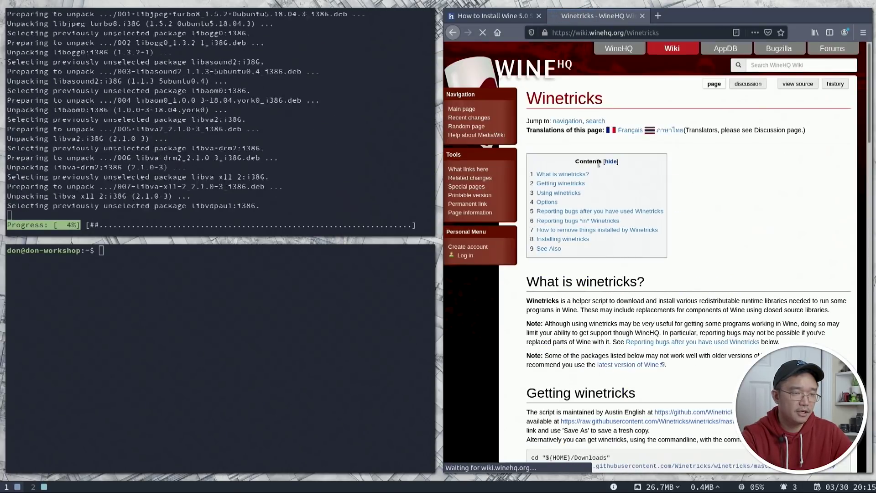
scroll(599, 284, "down", 4)
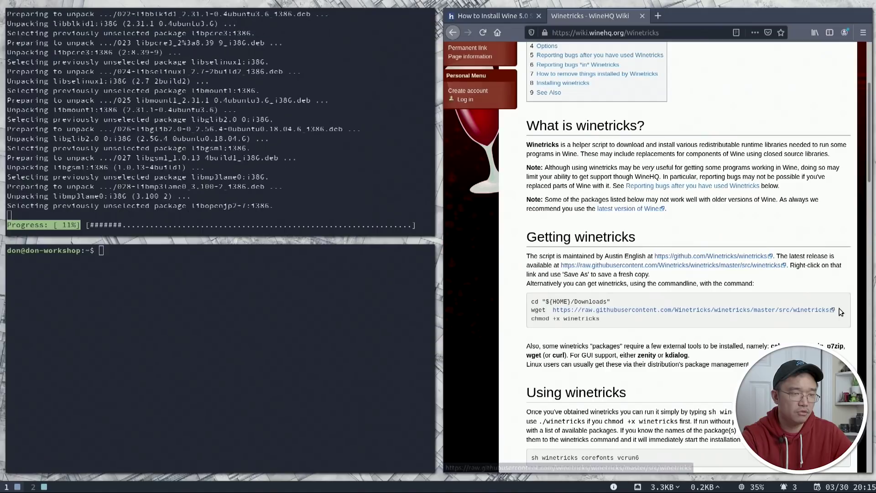
Step: Download winetricks with the wiki's wget command and make it executable with chmod +x
left_click_drag(831, 311, 532, 309)
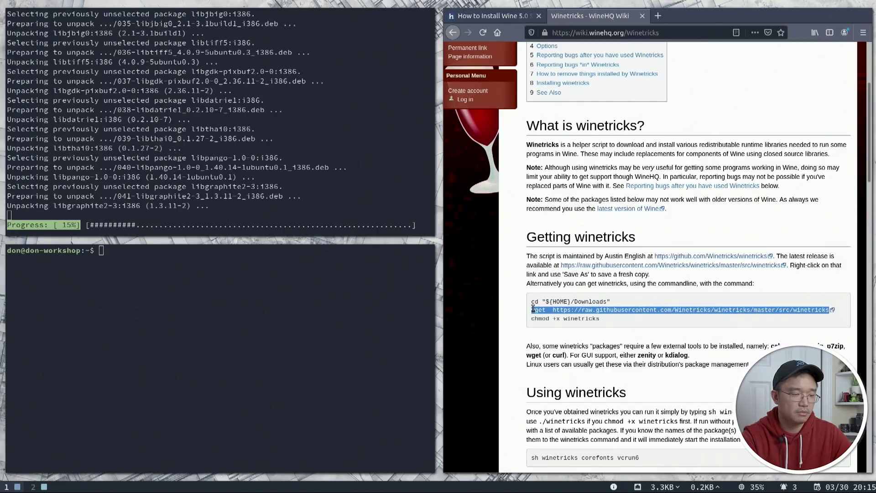
middle_click(227, 318)
key("Return")
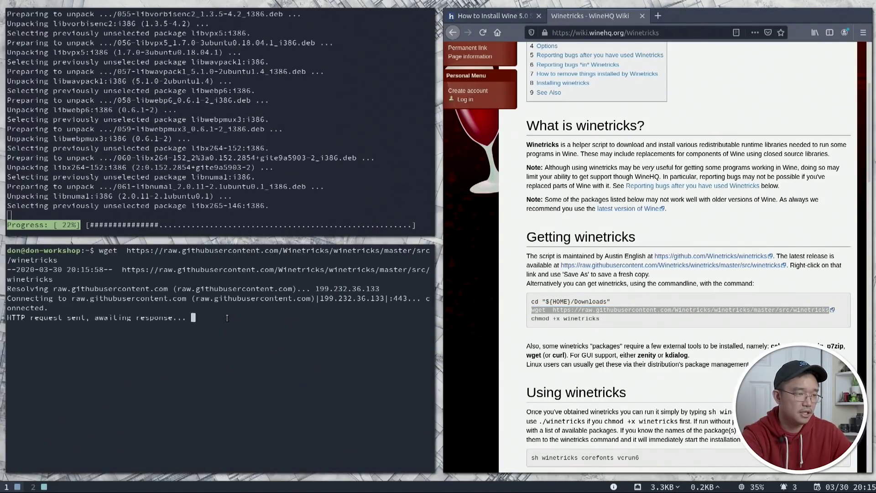
type("chmod +x ")
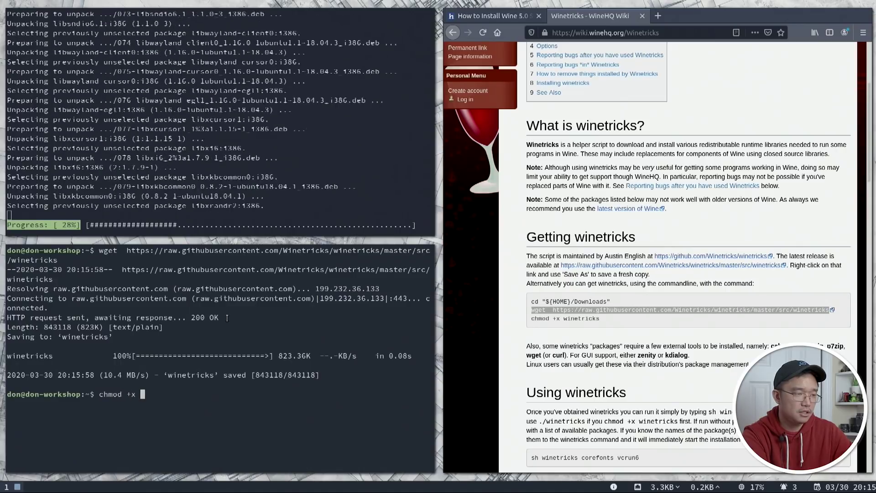
type("winetricks")
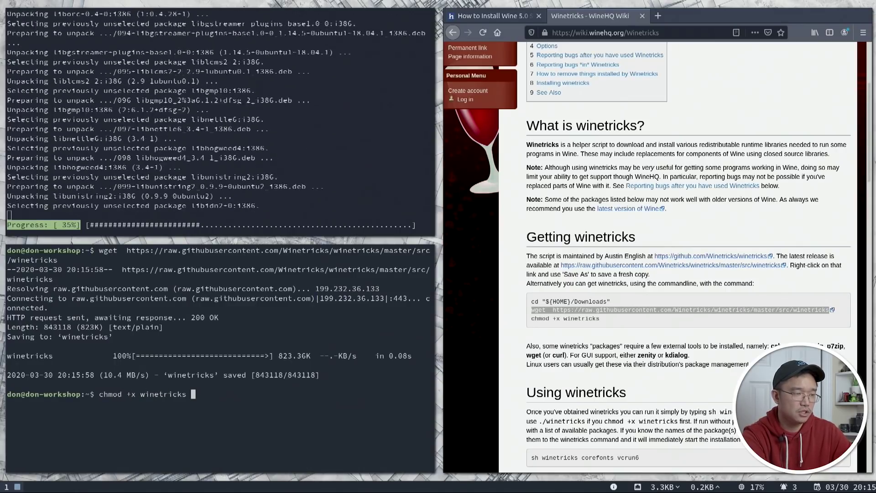
key("Return")
Step: Move winetricks into /usr/bin/ with sudo mv, then drag the Steam update dialog aside
type("sudo mv we")
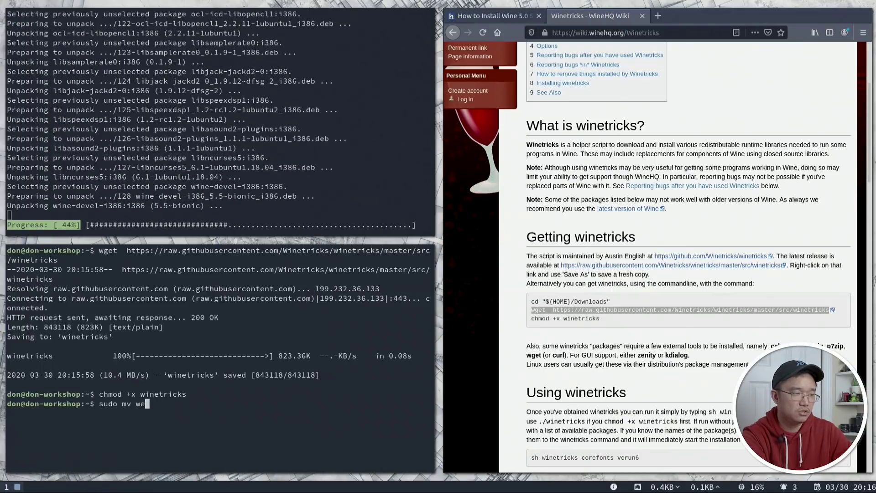
key("BackSpace")
type("ine")
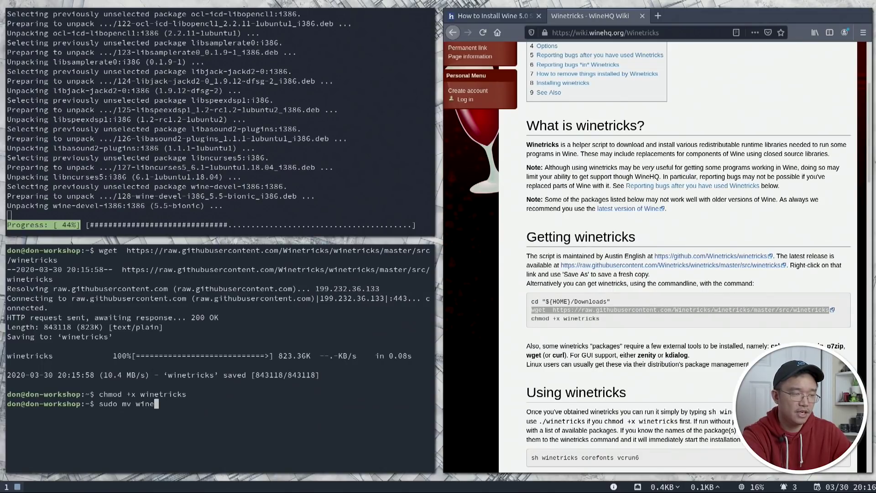
type("tricks /")
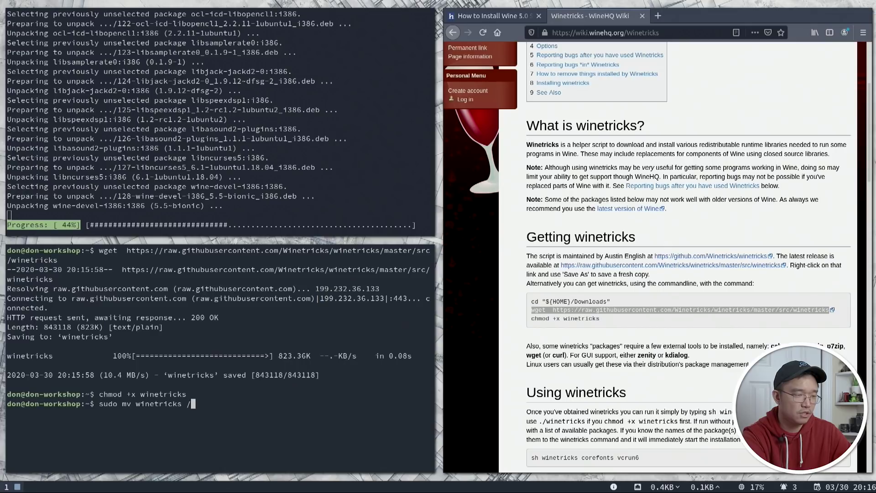
type("op")
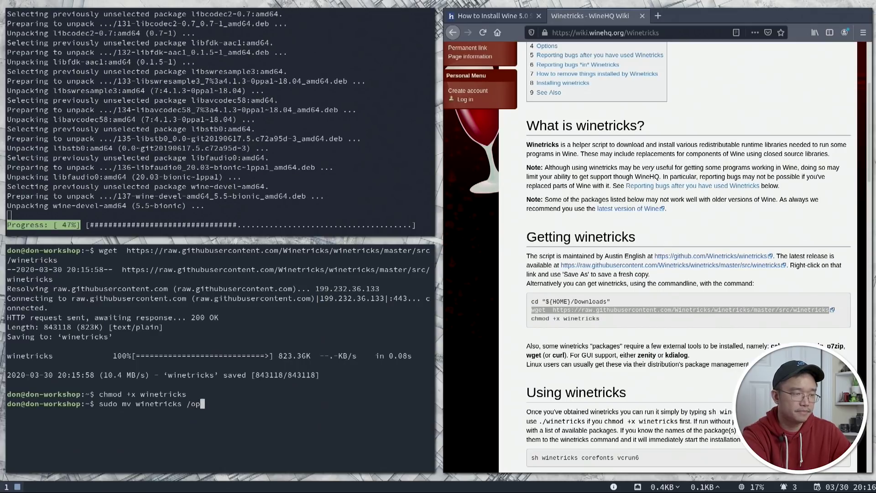
key("BackSpace")
key("BackSpace")
type("usr/bin/")
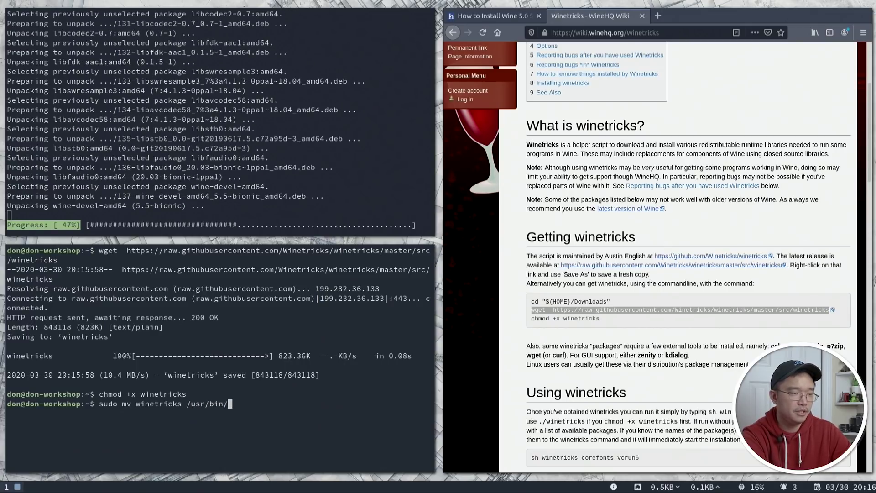
key("Return")
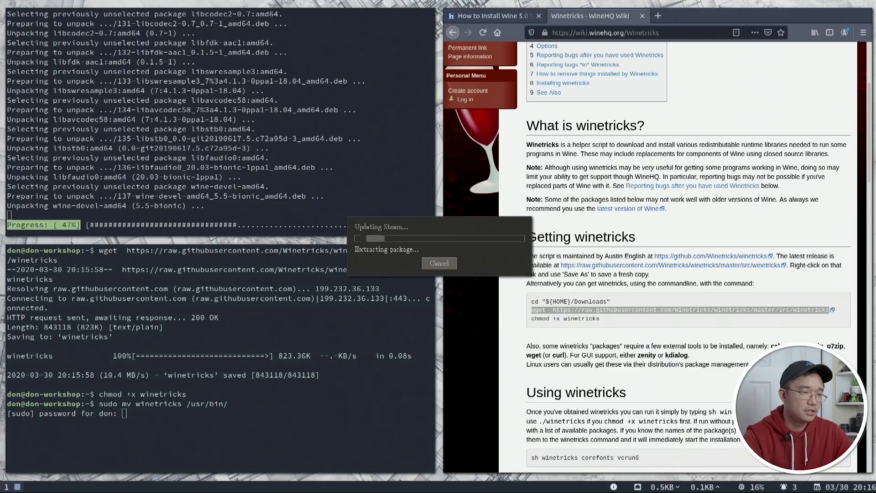
left_click(165, 345)
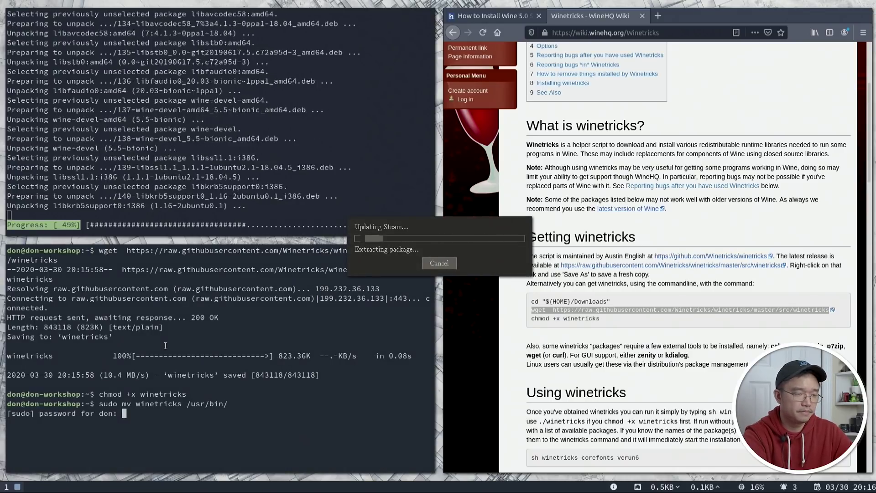
key("Return")
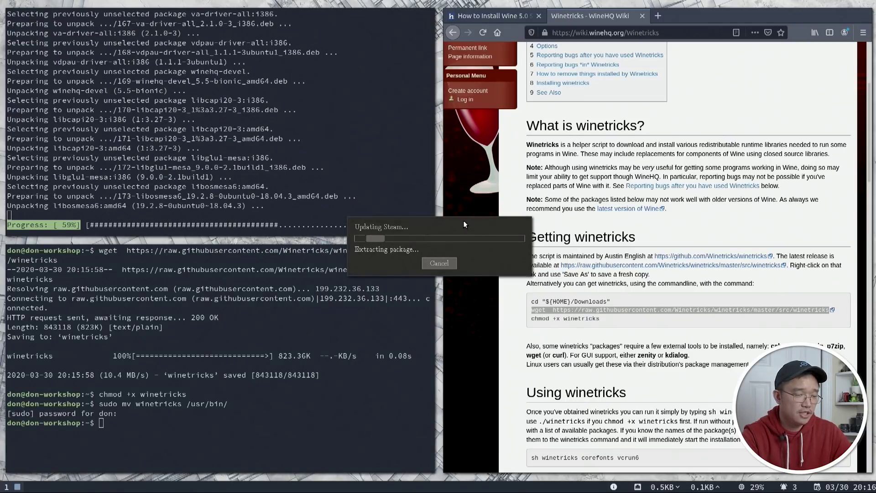
left_click_drag(437, 229, 719, 184)
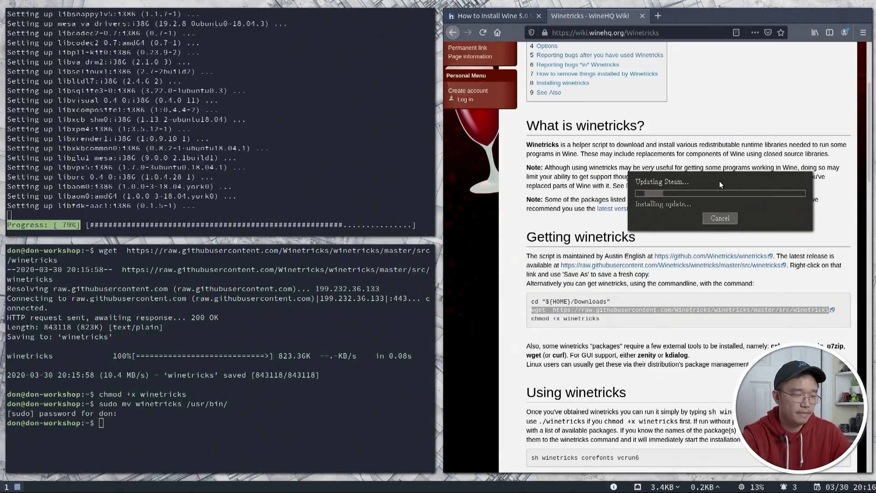
Step: Flip between workspaces, settling on workspace 1 with the terminals and Winetricks wiki, and clear the wiki's text selection
key("super+shift+2")
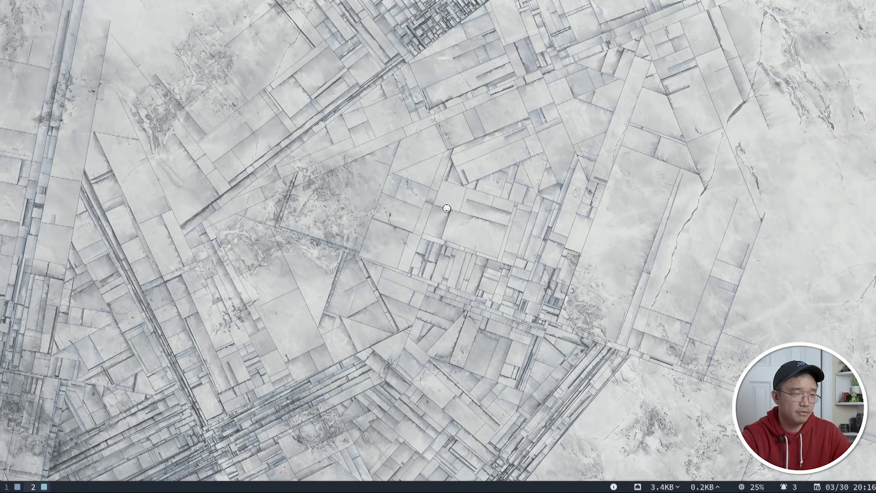
key("super+1")
key("super+2")
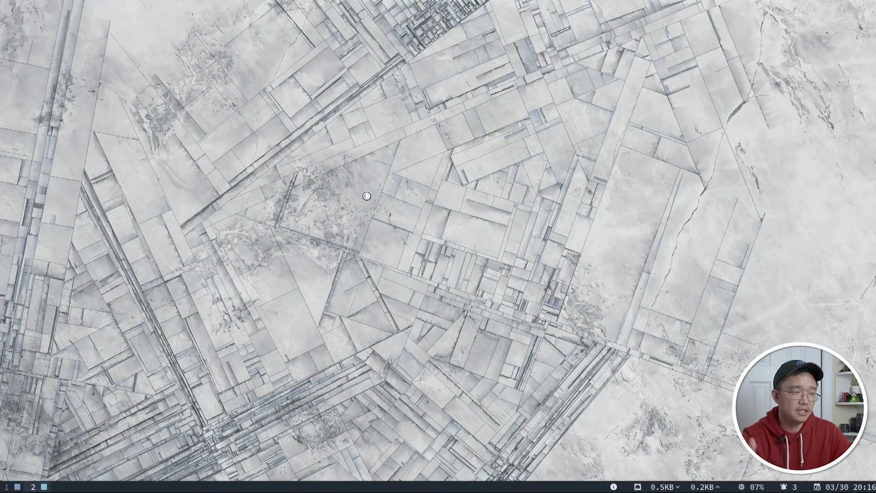
key("super+1")
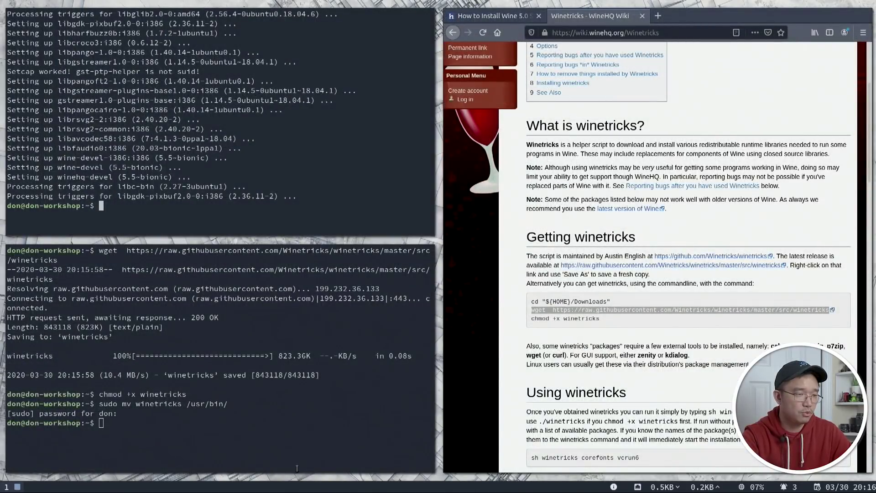
left_click(739, 159)
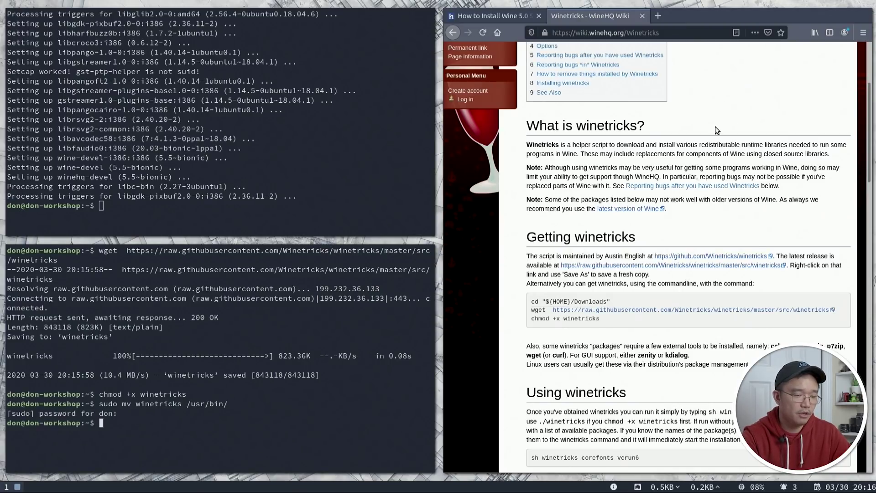
Step: Drag a new blank Firefox tab out below the Winetricks wiki as its own window, then return to workspace 1
left_click(658, 18)
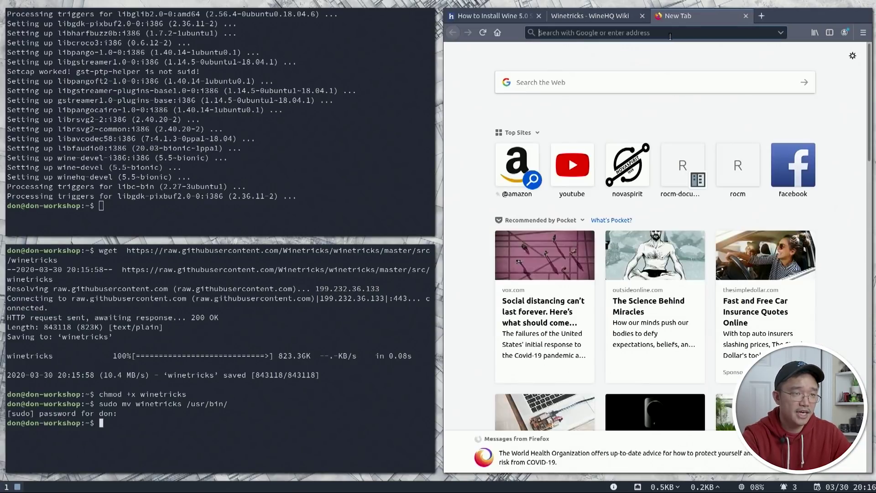
left_click_drag(681, 18, 658, 243)
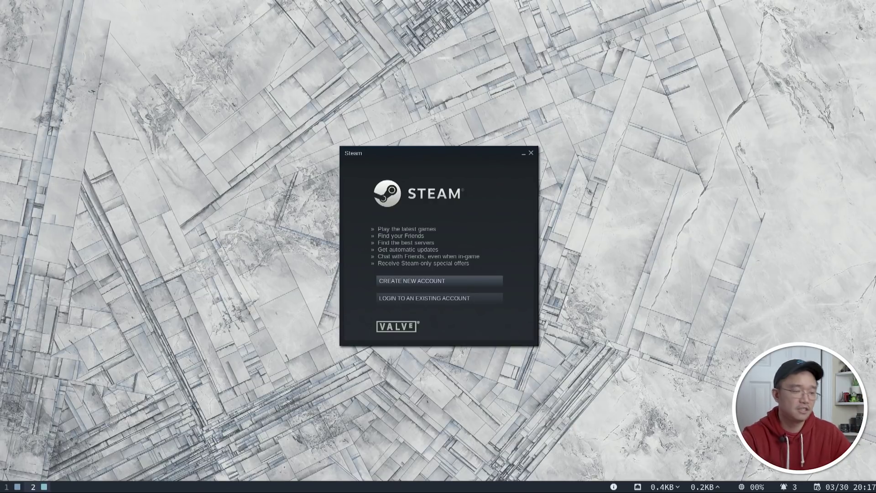
key("super+1")
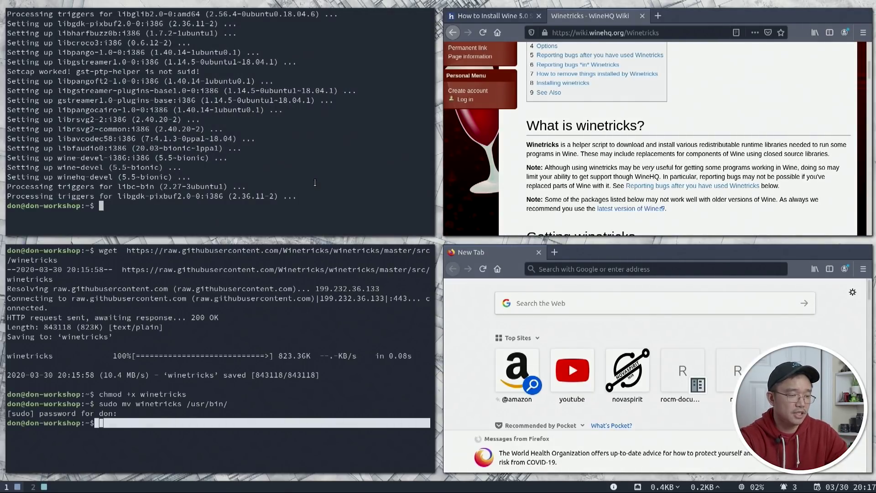
key("super+e")
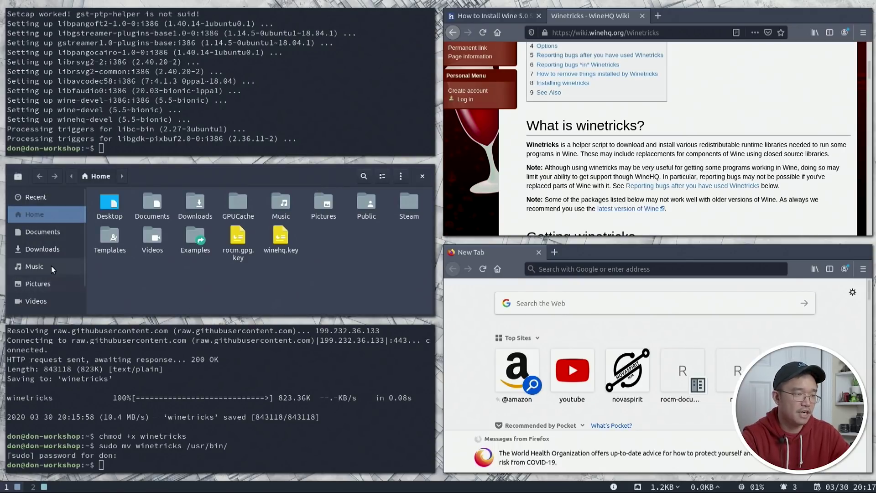
left_click(422, 177)
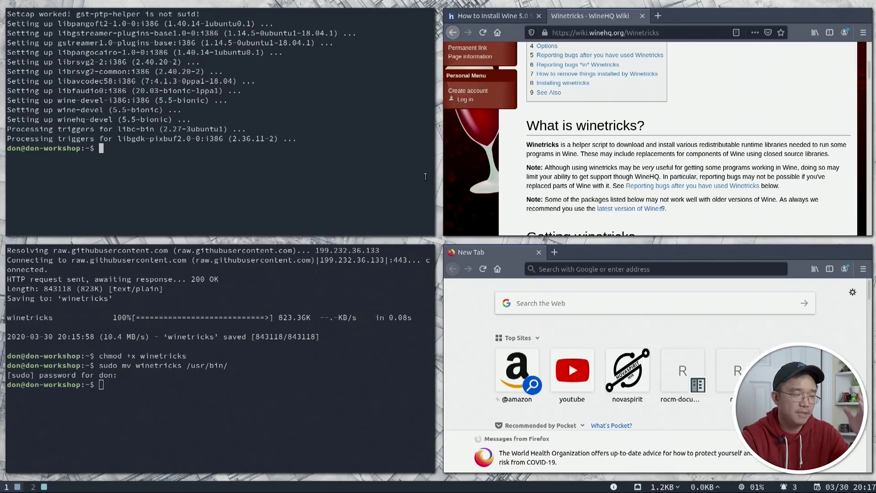
key("super+3")
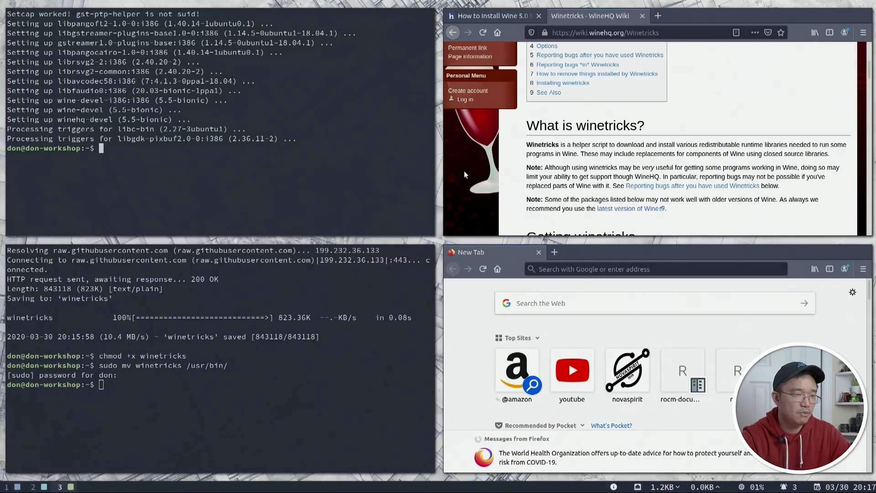
key("super+Return")
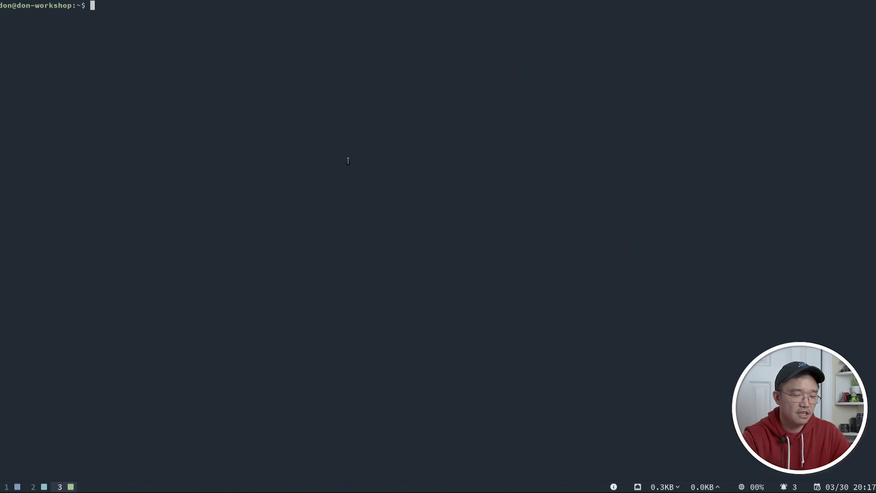
key("super+Return")
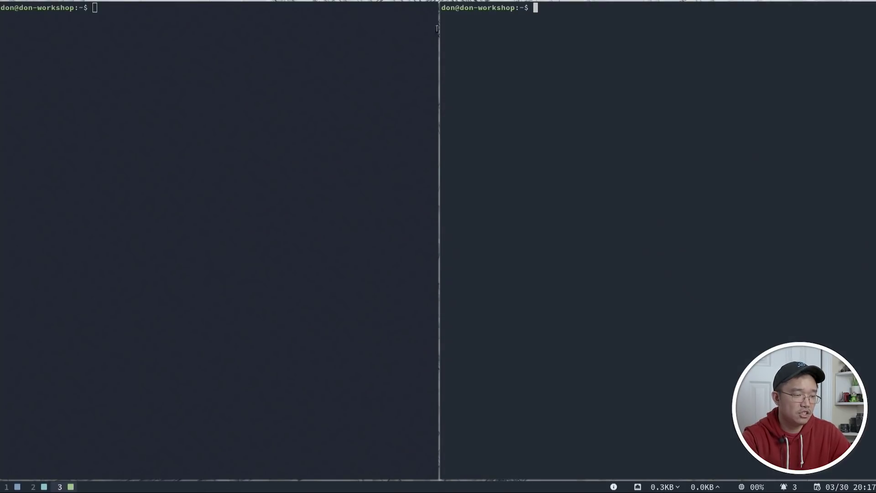
key("super+shift+q")
key("super+shift+q")
key("super+1")
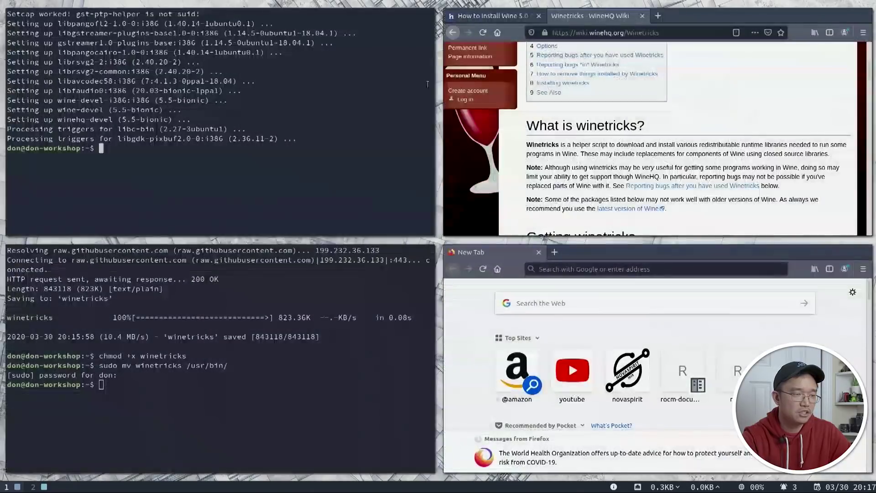
left_click(391, 383)
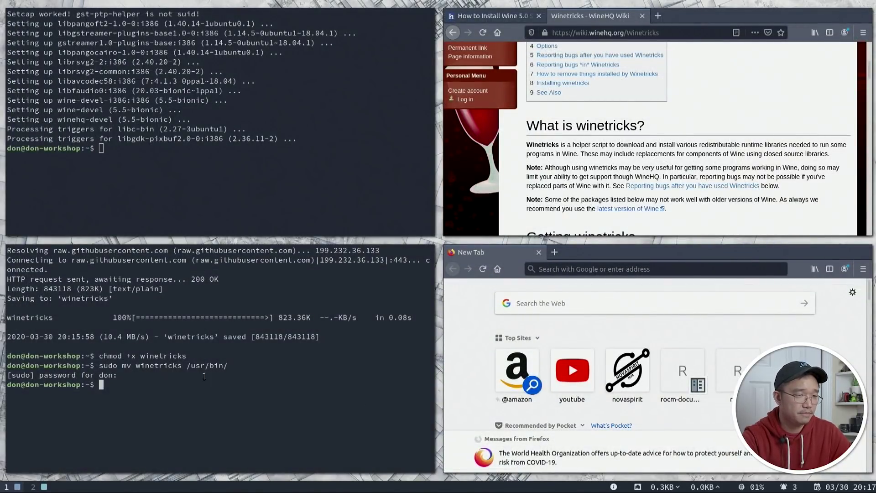
left_click(317, 200)
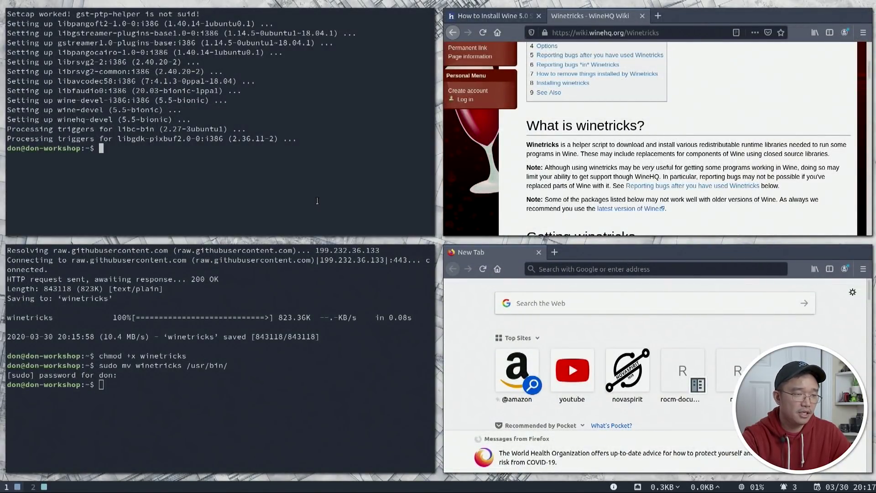
left_click(288, 264)
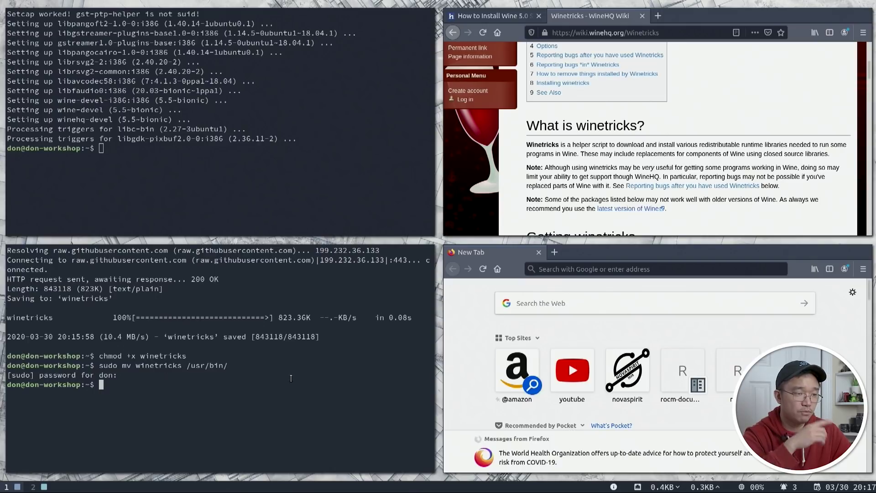
Step: Open a new terminal beside the lower-left one and try running htop, which isn't installed yet
key("super+Return")
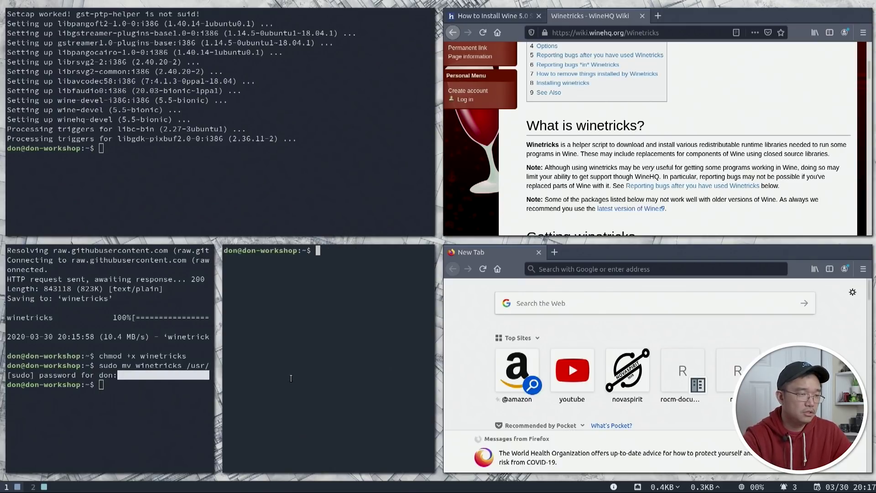
type("HTOP")
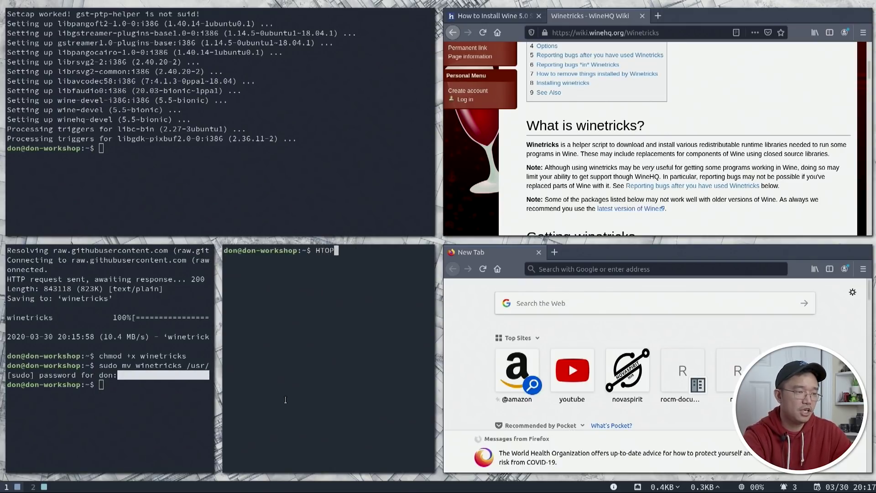
key("Return")
type("htio")
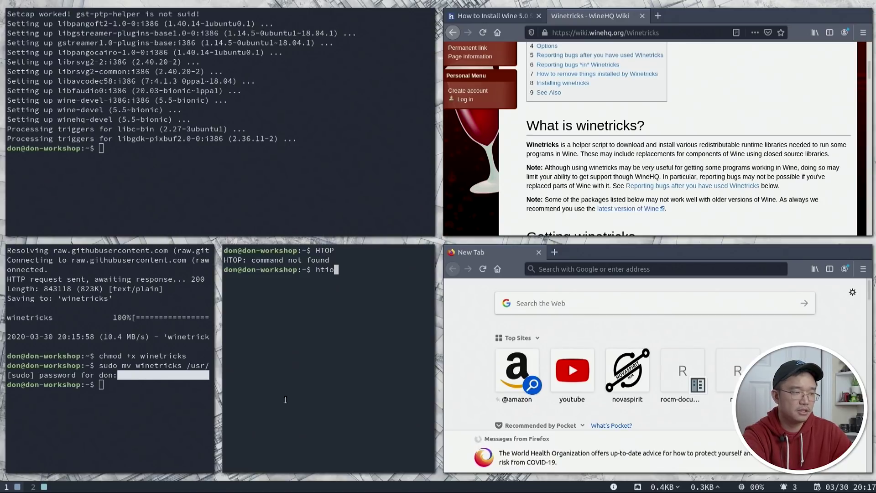
key("Return")
type("htop")
key("Return")
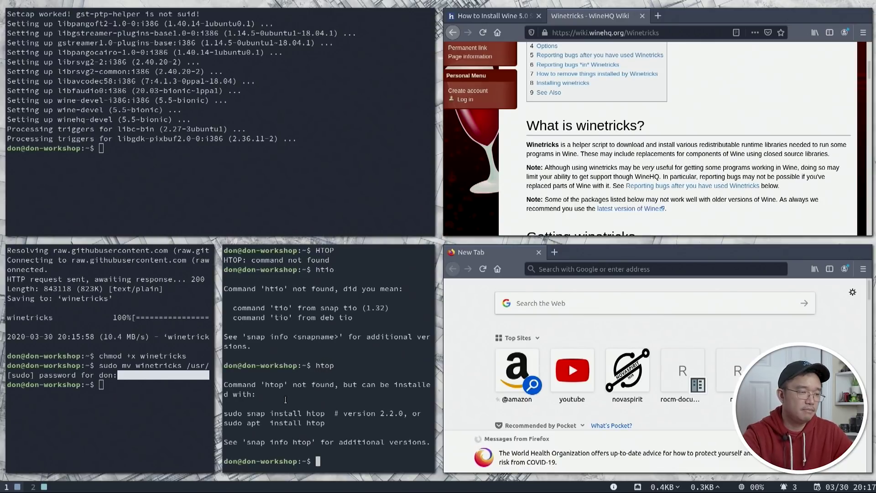
Step: Install htop with 'sudo apt install htop'
type("sudo ap")
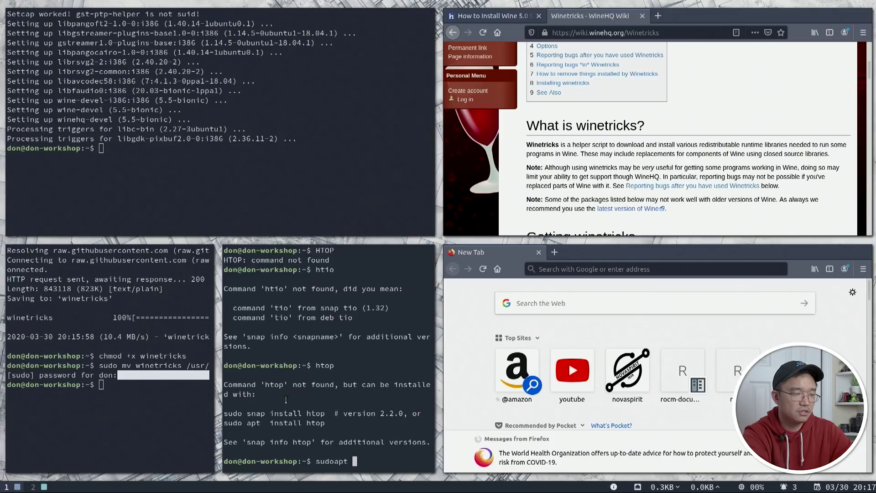
type("t install htop")
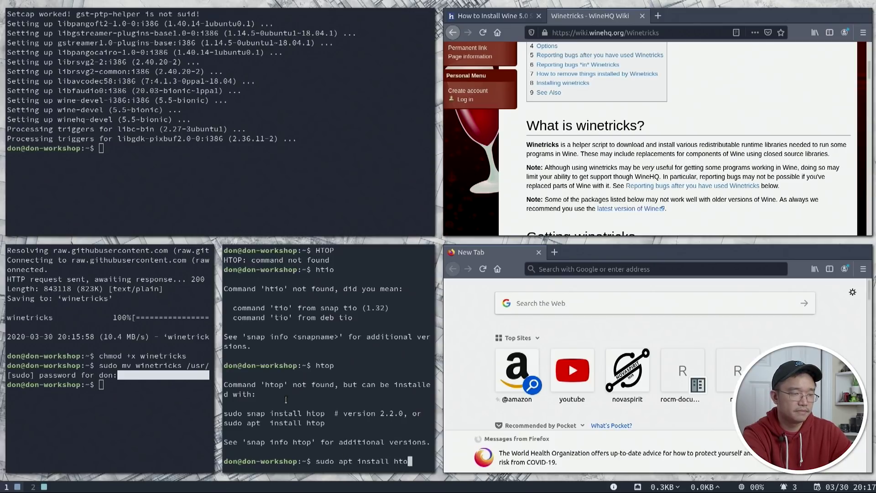
key("Return")
key("Return")
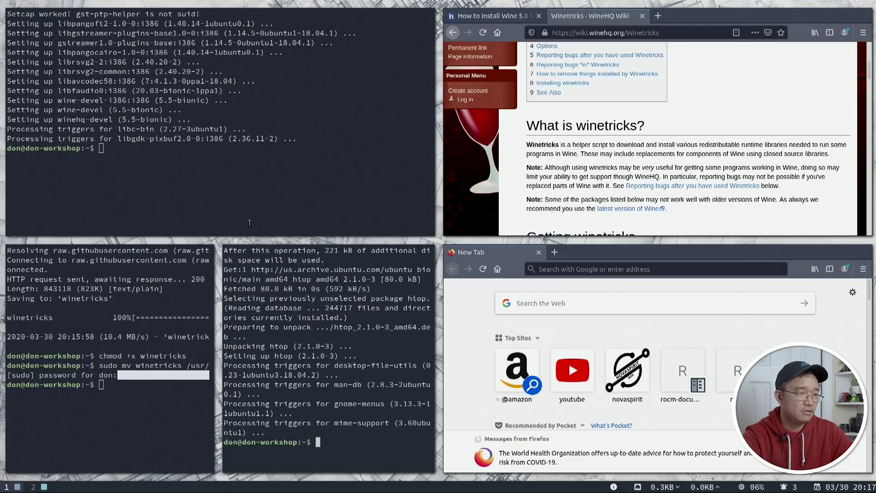
left_click(248, 197)
Step: Run winecfg, accept the wine-mono install, and start htop in the lower-middle terminal
type("wine")
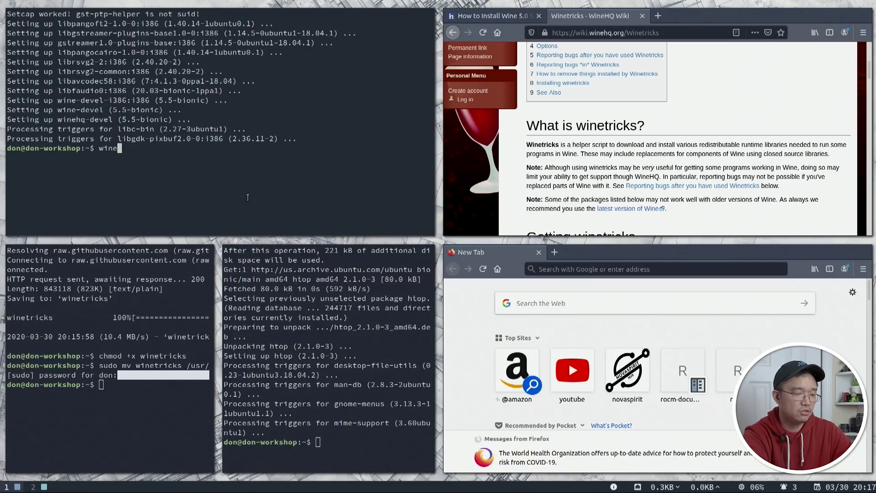
type("cfg")
key("Return")
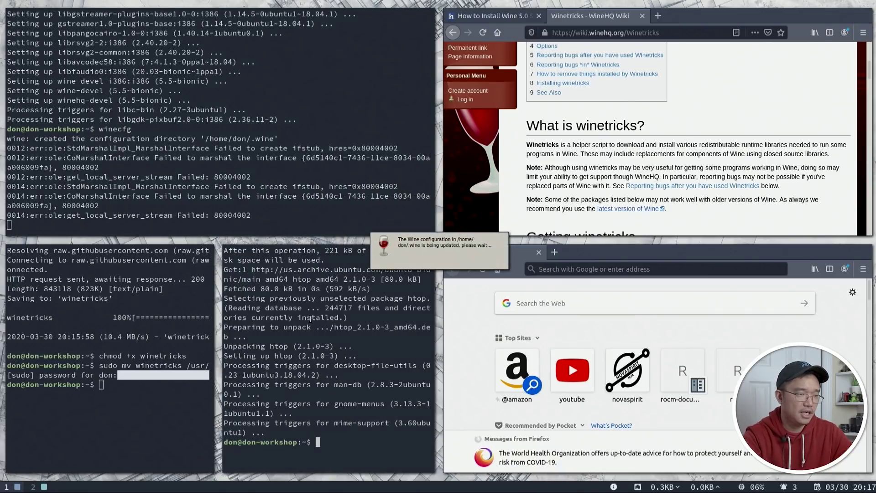
type("htoi")
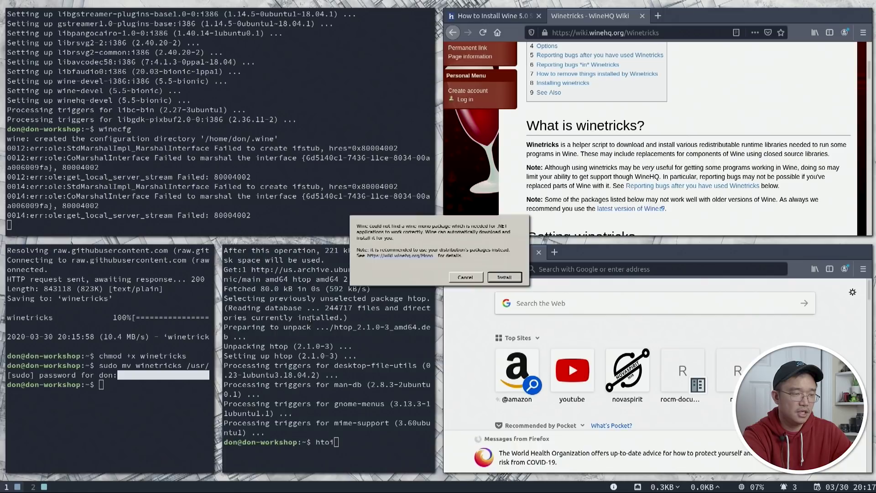
left_click(514, 277)
key("BackSpace")
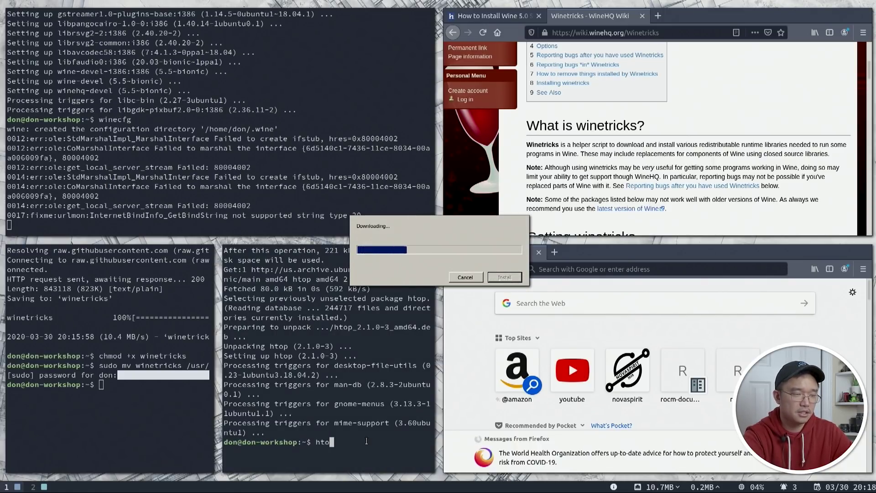
type("p")
key("Return")
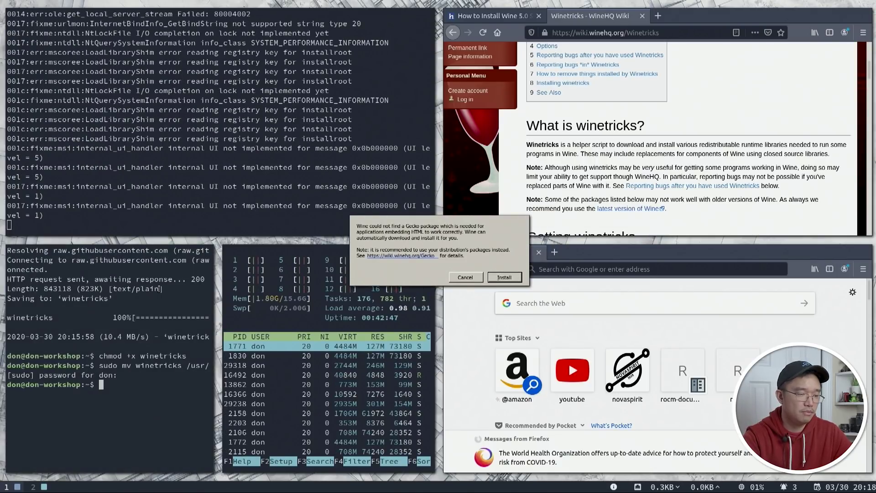
Step: On workspace 2, launch the Software store from the launcher by searching 'soft'
key("super+2")
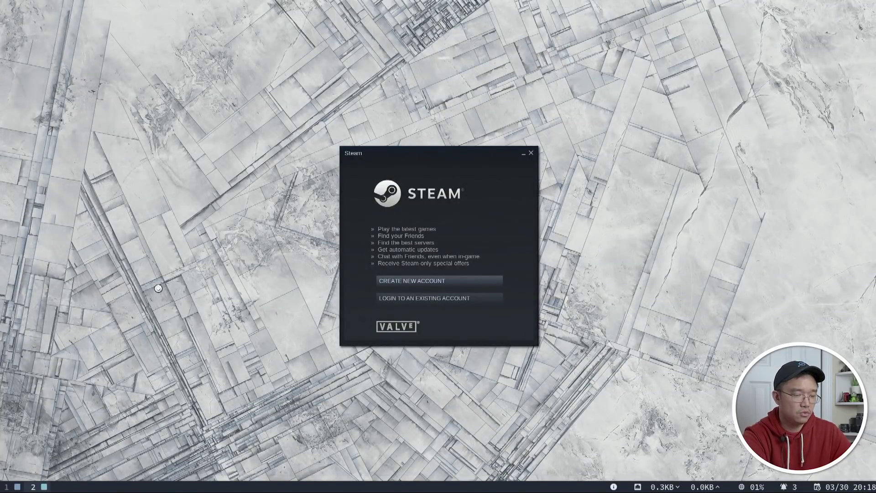
key("super+space")
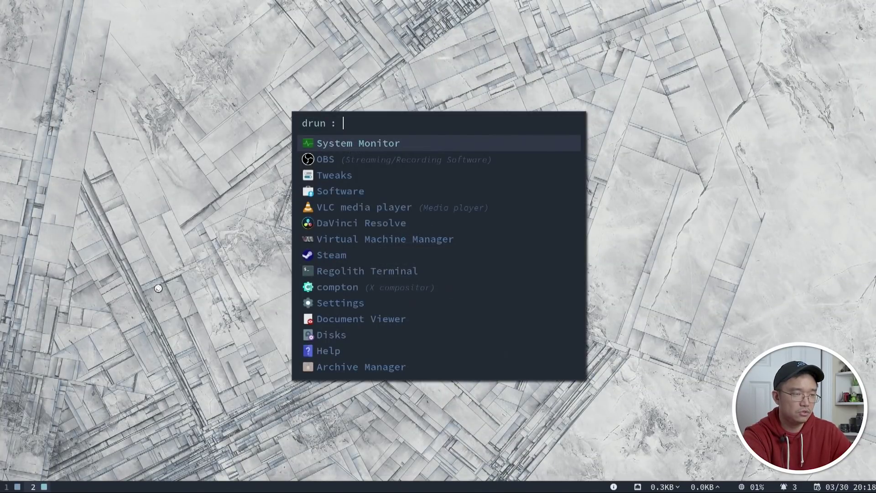
type("soft")
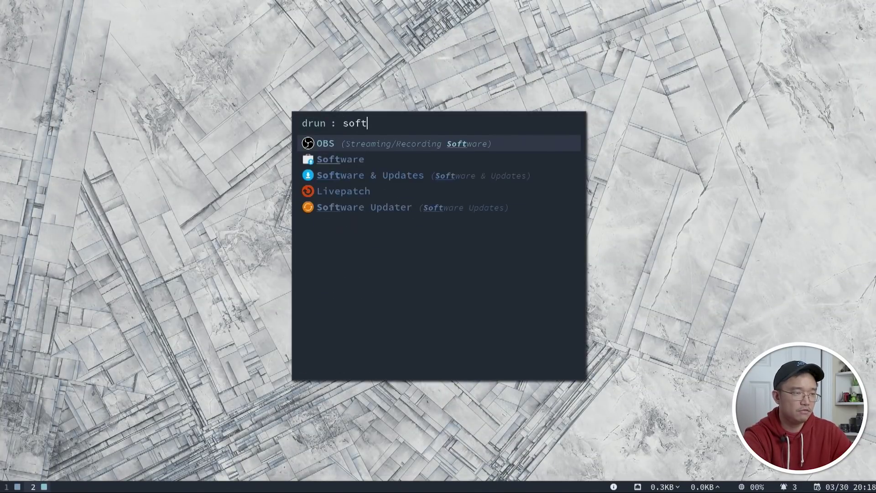
double_click(333, 158)
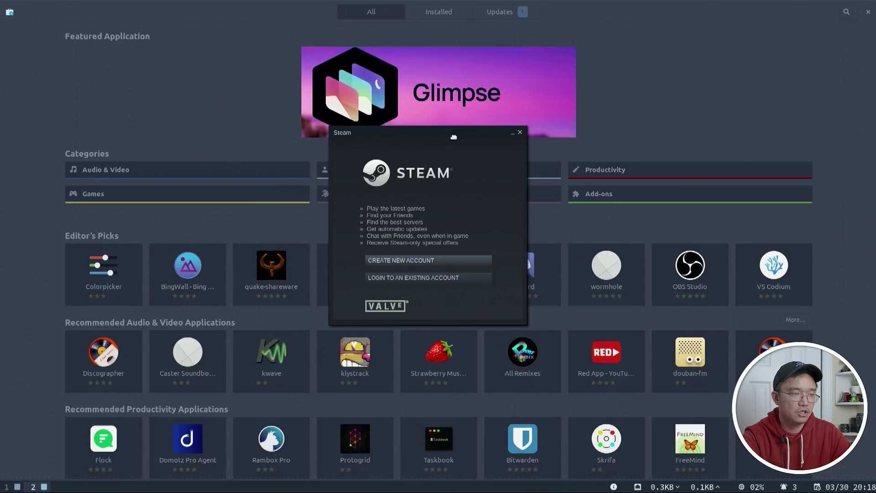
Step: Move the Steam login window to workspace 3 and return to the Software store on workspace 2
left_click_drag(453, 137, 527, 89)
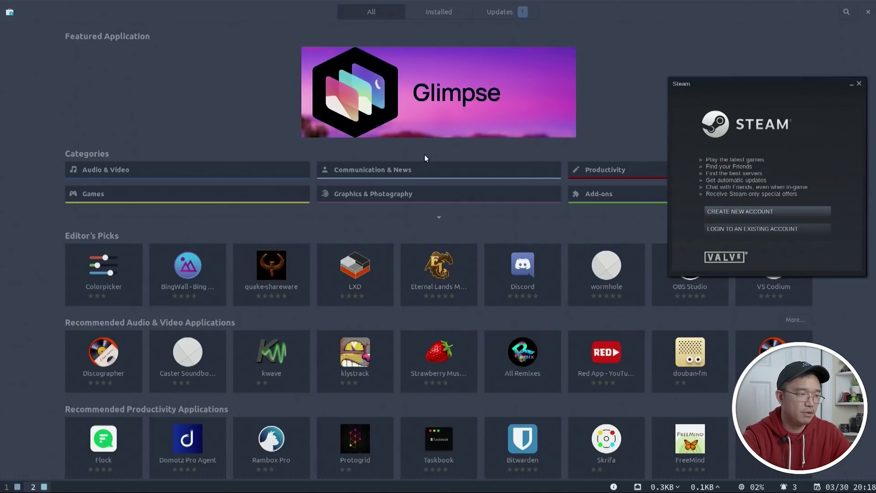
left_click_drag(724, 85, 459, 129)
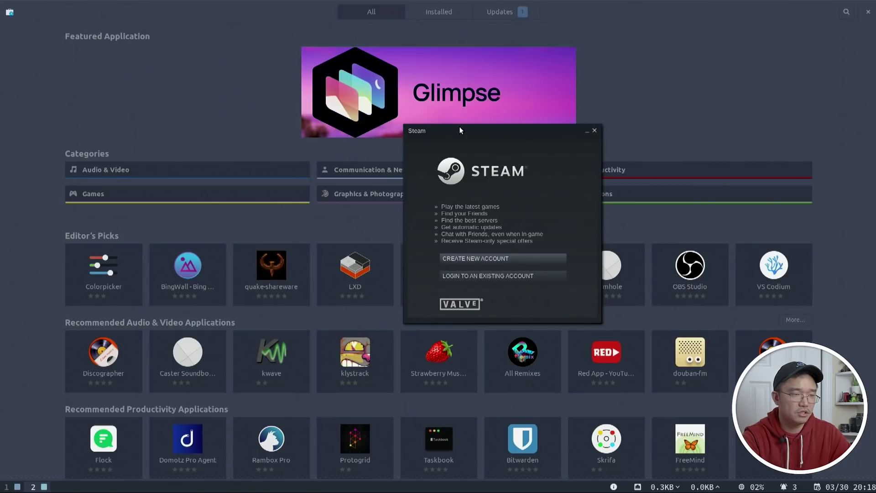
key("super+shift+3")
key("super+3")
key("super+2")
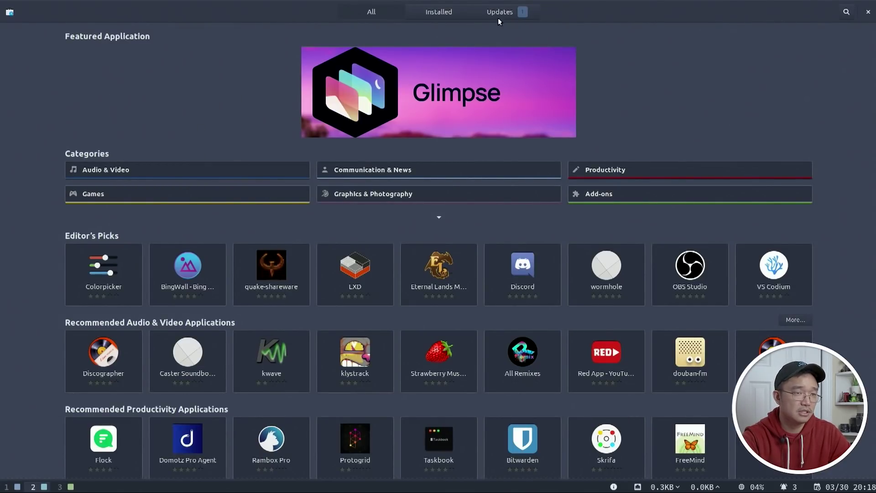
left_click(846, 11)
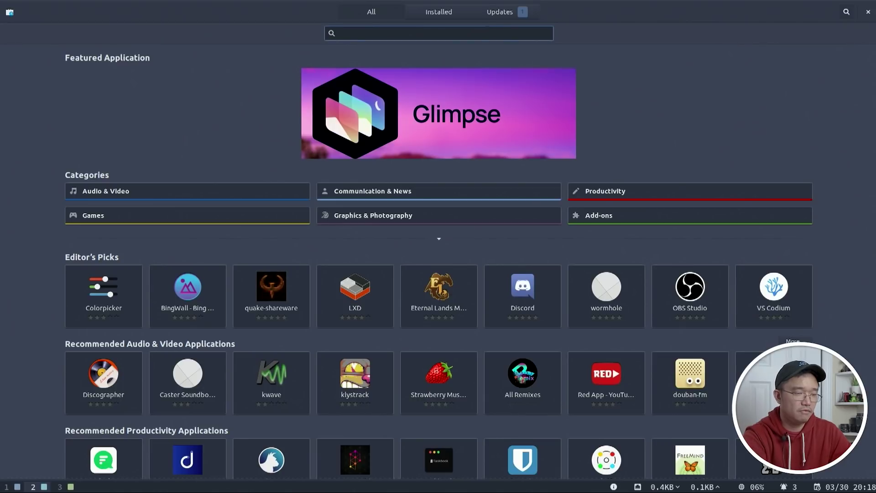
Step: Search for remmina, install it with the administrator password, and switch to workspace 1
type("remmina")
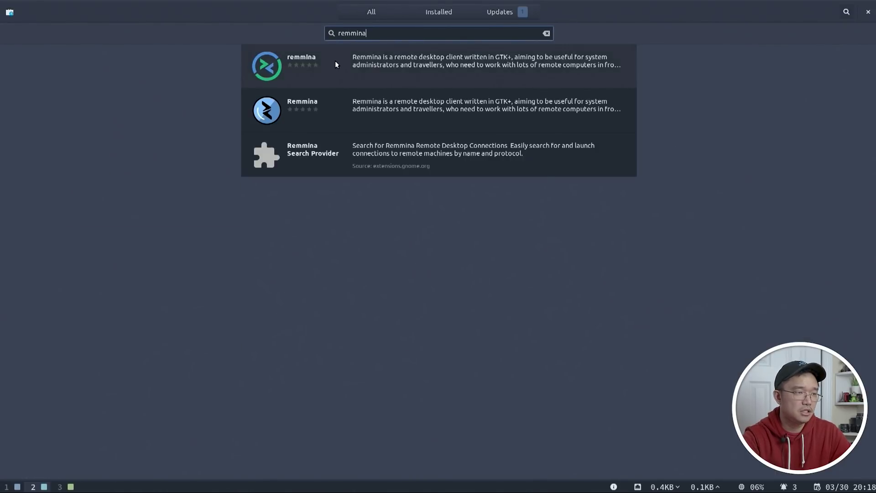
left_click(335, 61)
scroll(338, 235, "down", 6)
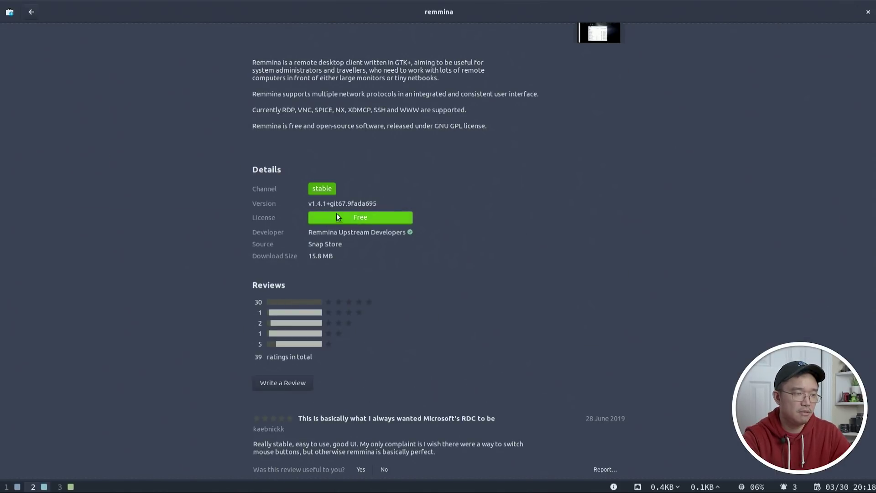
scroll(336, 215, "up", 6)
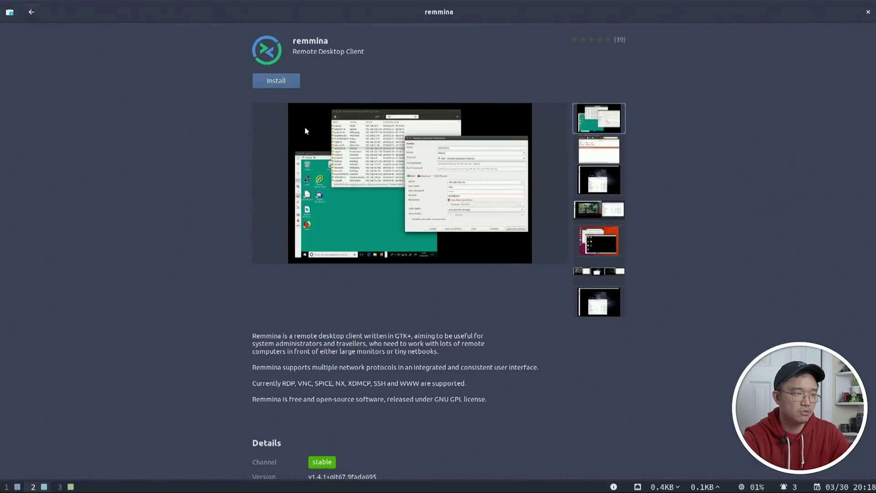
left_click(281, 79)
type("******")
key("Return")
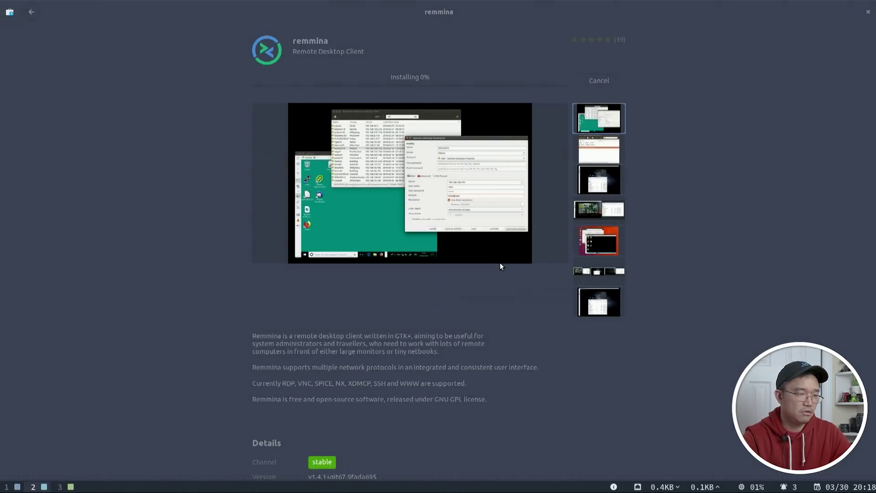
key("super+1")
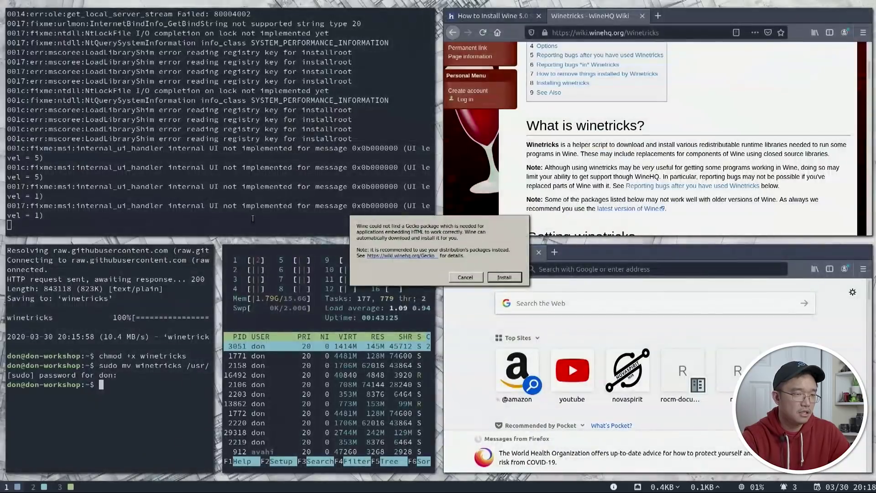
Step: Accept Wine's Gecko package download, then return to the remmina store page on workspace 2
left_click(501, 277)
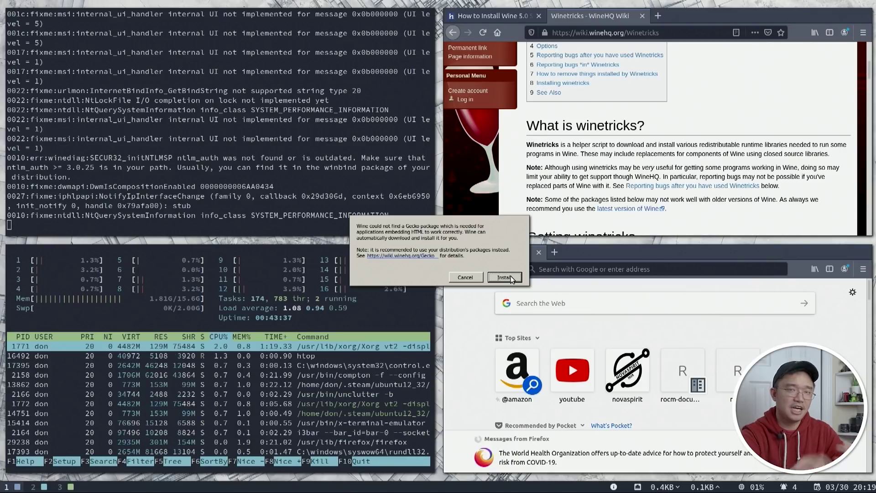
left_click(504, 277)
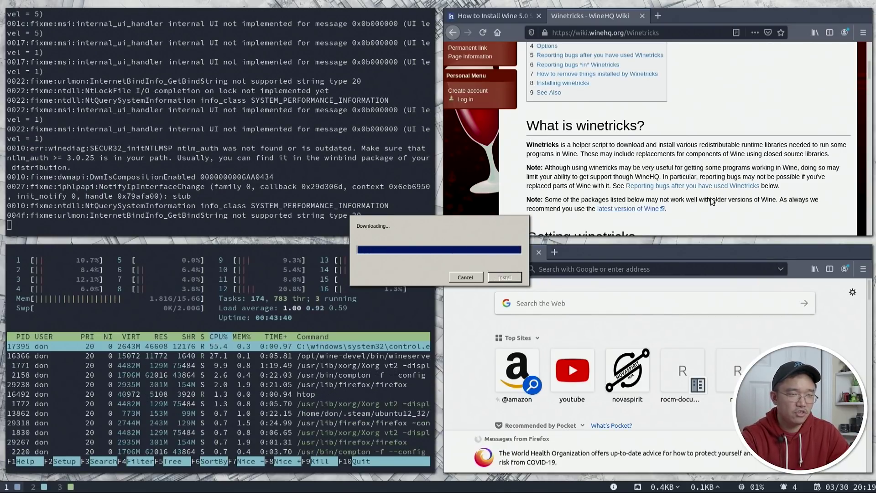
scroll(788, 96, "down", 15)
scroll(730, 136, "up", 10)
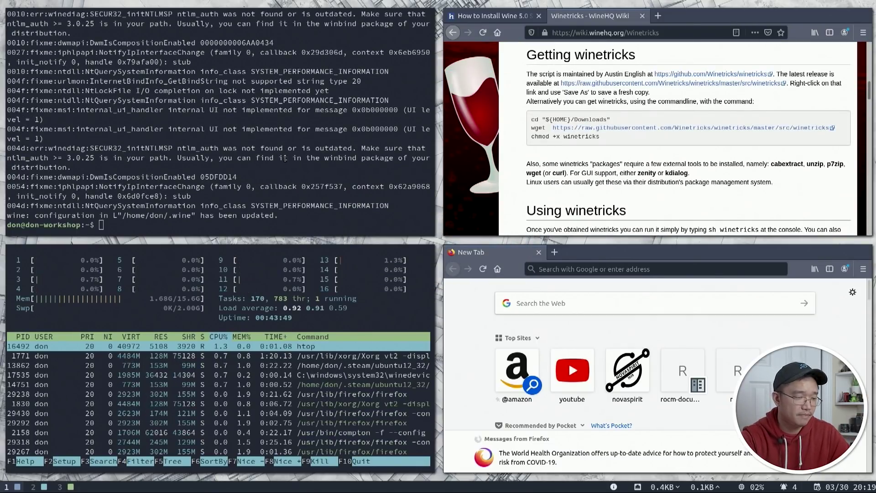
key("super+2")
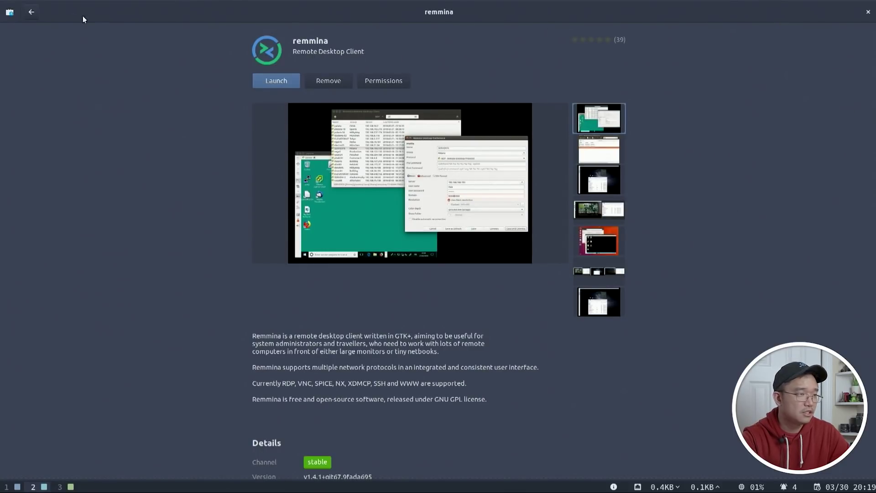
Step: Close the Software store and launch Remmina from the launcher by typing 'remm'
left_click(31, 12)
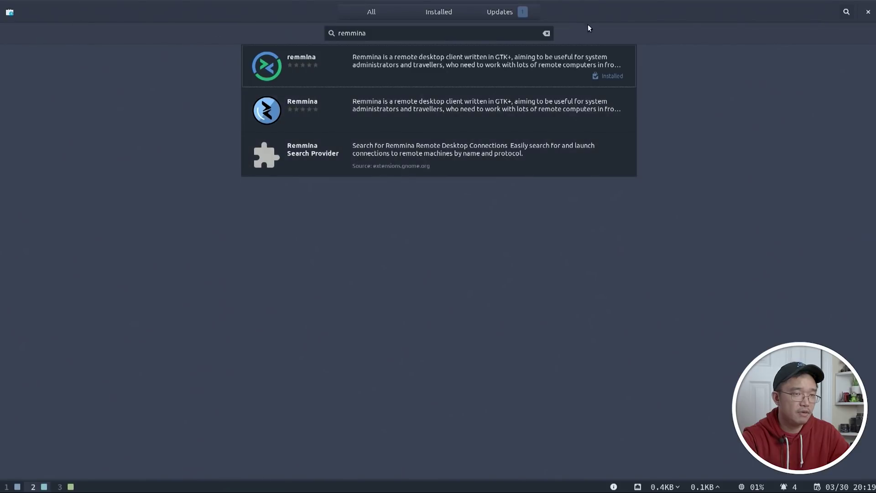
left_click(867, 12)
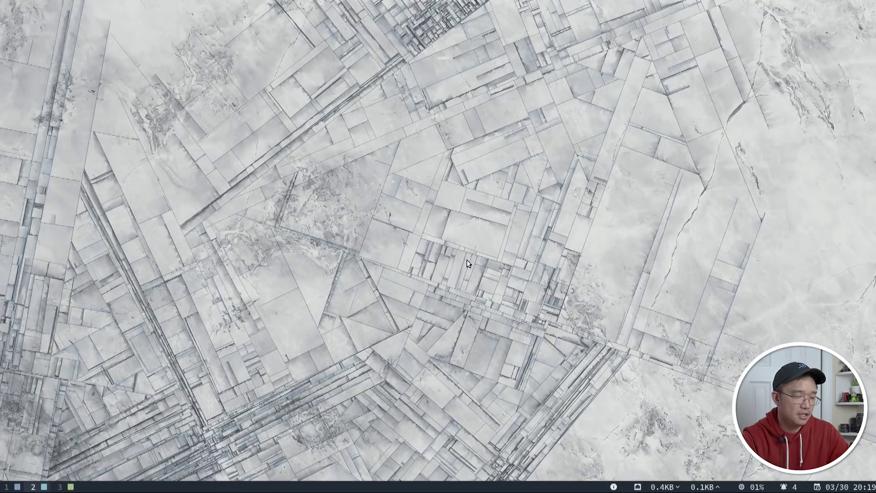
key("super+d")
type("remmi")
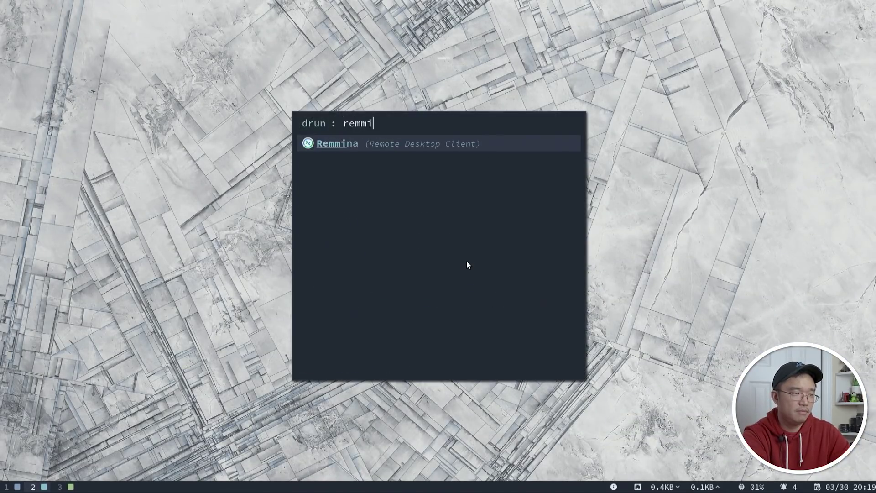
key("Return")
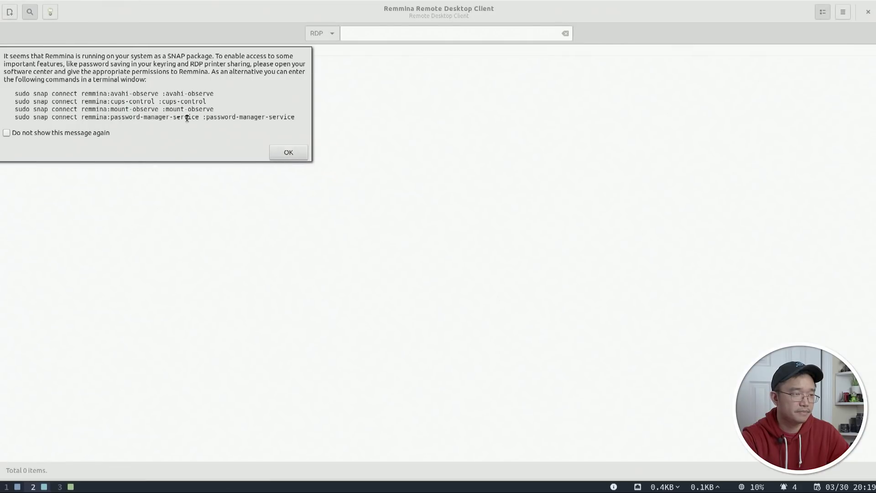
Step: Open a terminal beside Remmina and run the copied avahi-observe snap connect command
left_click_drag(187, 116, 128, 109)
key("super+Return")
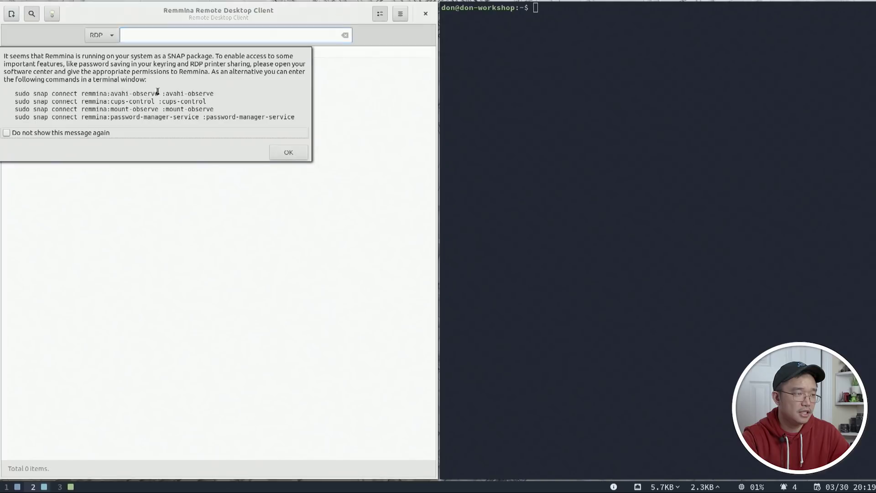
triple_click(157, 93)
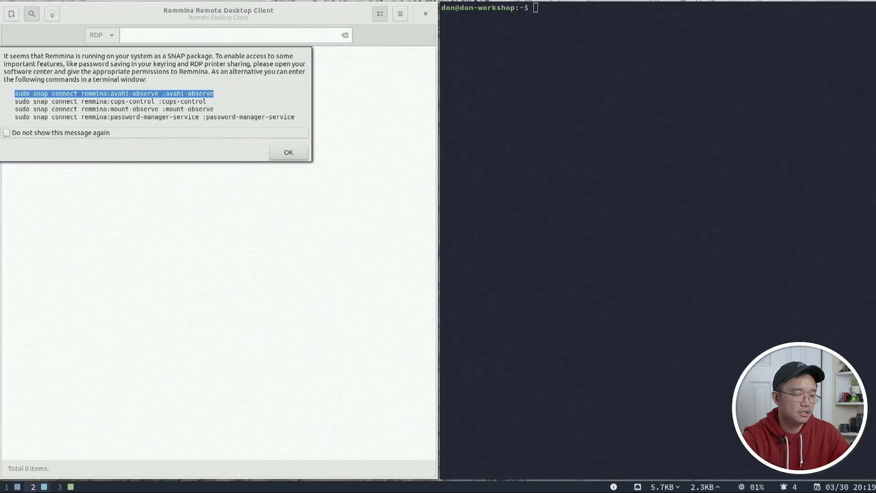
type("wget  https://raw.githubusercontent.com/Winetricks/winetricks/master/src/winetricks")
key("Return")
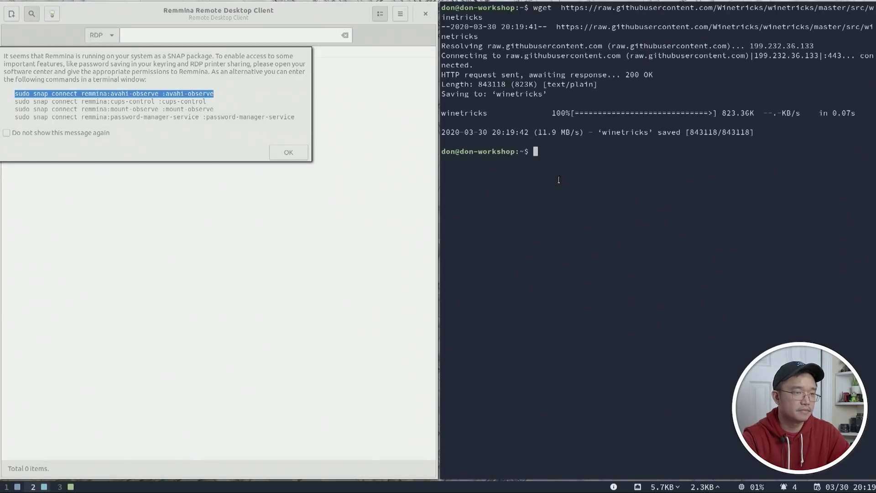
right_click(173, 96)
left_click(186, 112)
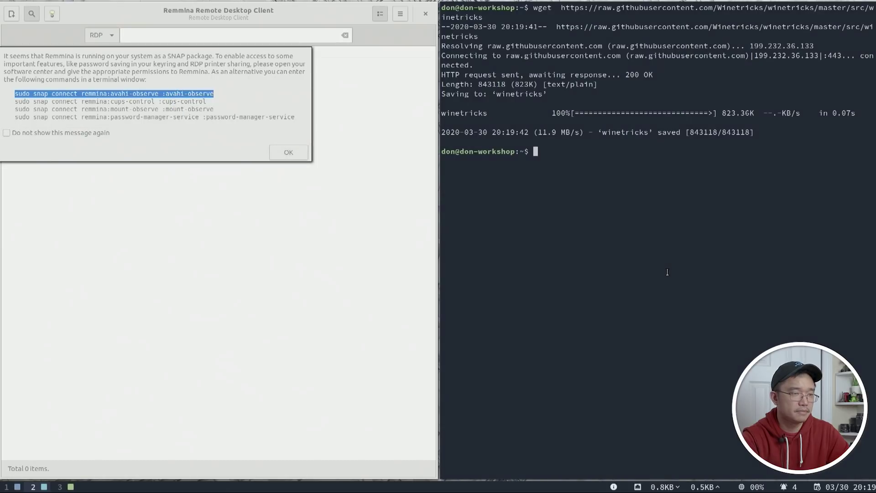
key("ctrl+shift+v")
key("Return")
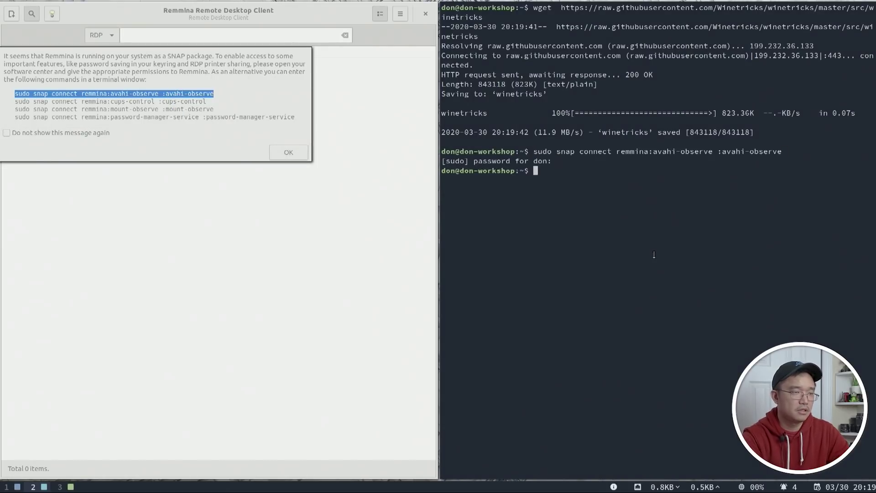
Step: Copy and run the cups-control and mount-observe snap connect commands, then start copying password-manager-service
left_click_drag(206, 101, 14, 99)
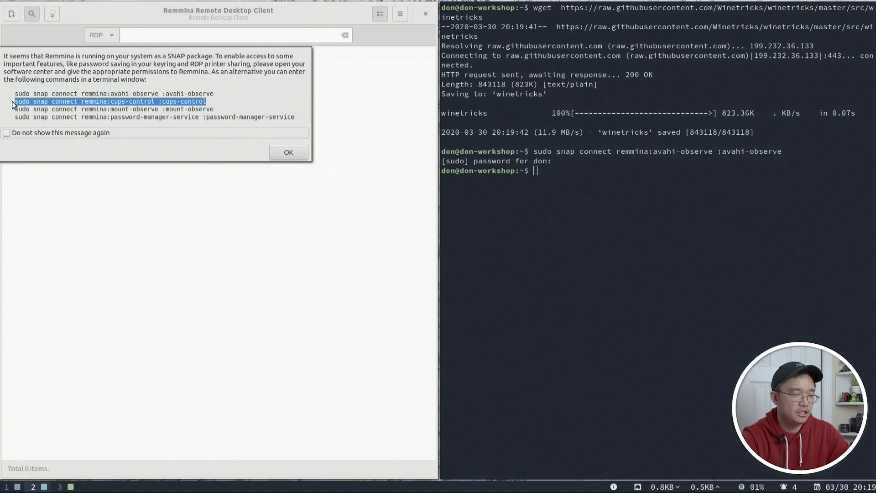
right_click(173, 104)
left_click(187, 121)
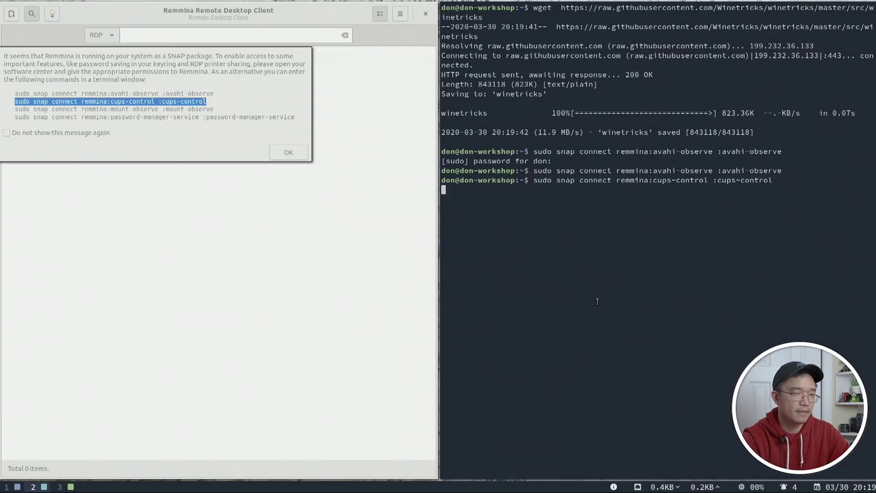
left_click(213, 106)
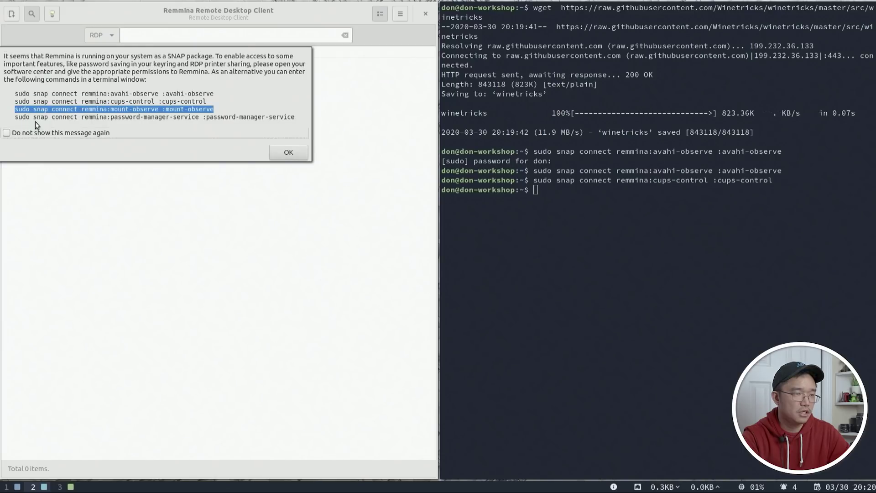
left_click(554, 328)
key("Return")
left_click(301, 120)
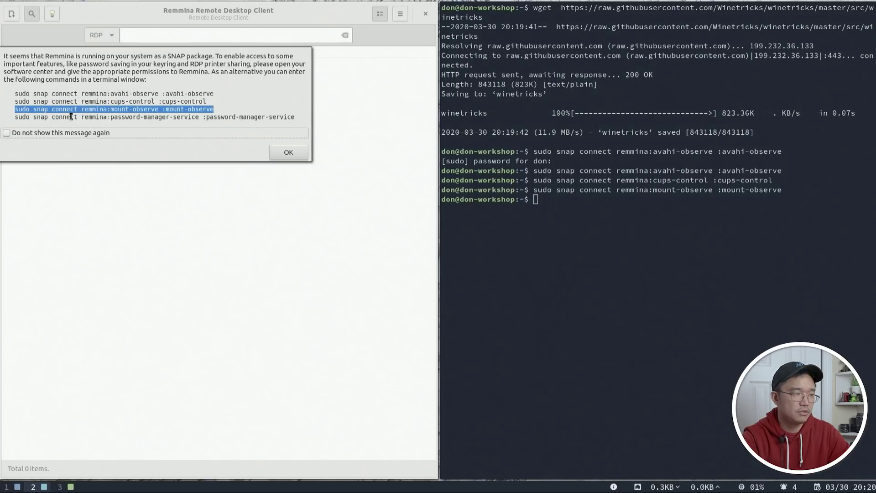
left_click_drag(15, 116, 248, 121)
right_click(247, 121)
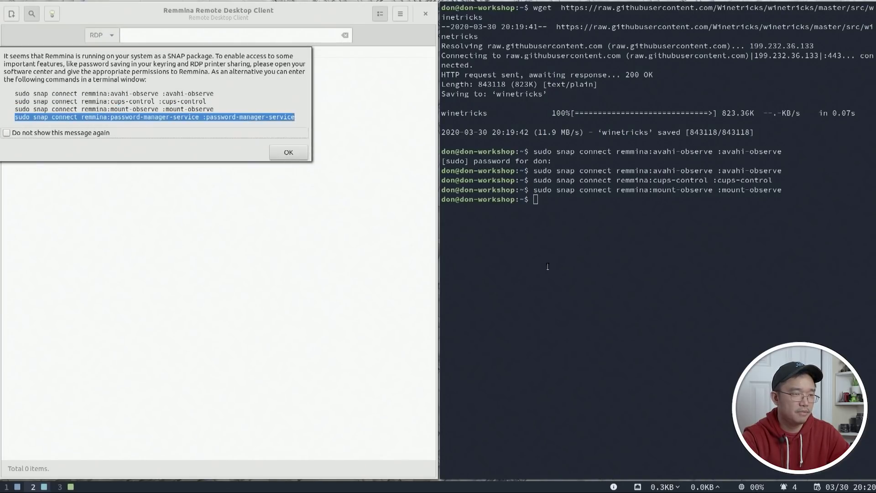